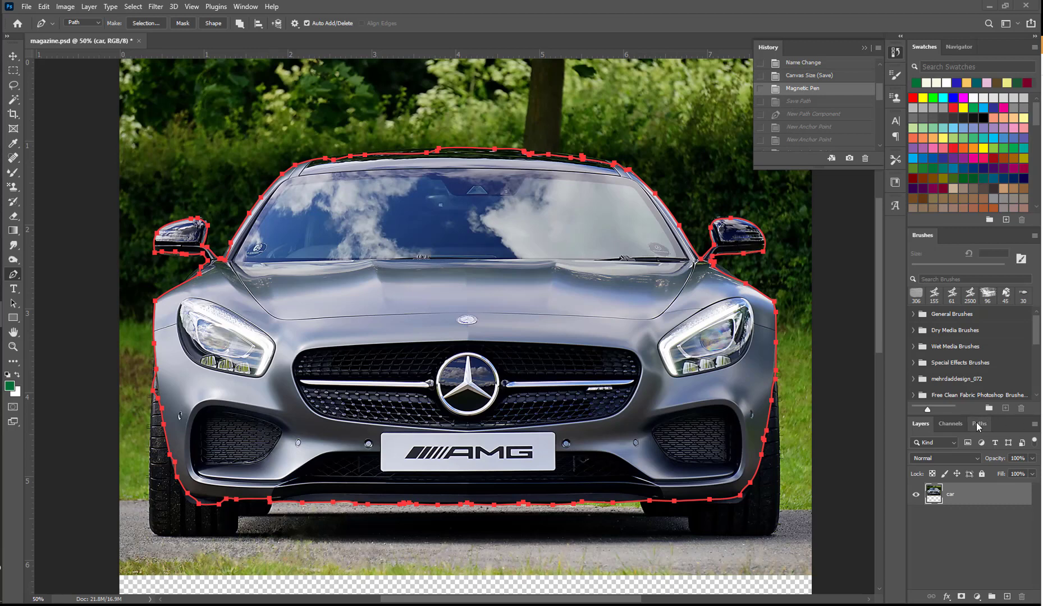
Save the work path as "car outline" and deselect it
click(978, 424)
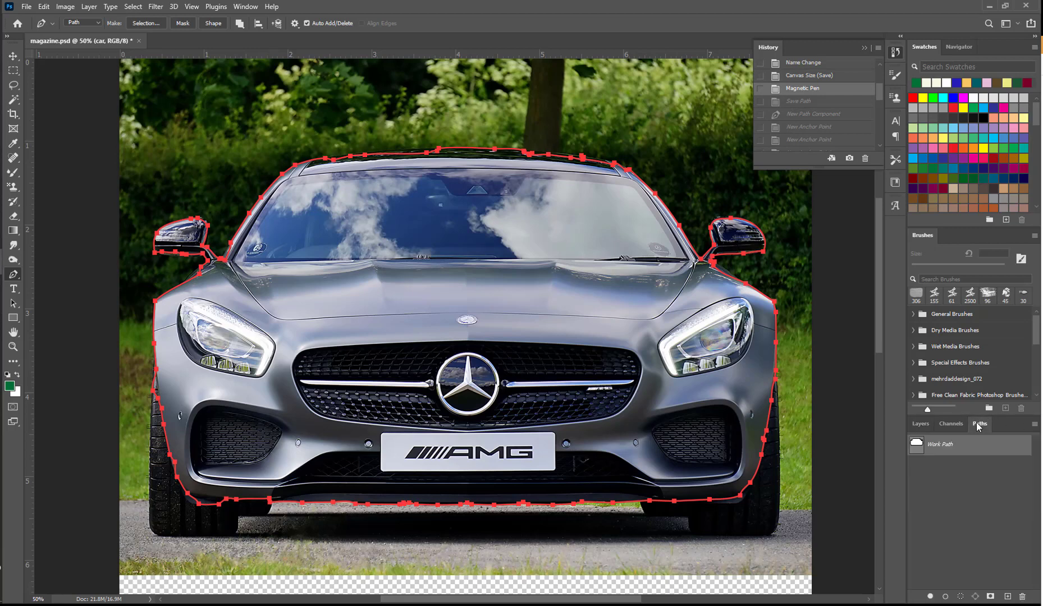
double_click(939, 445)
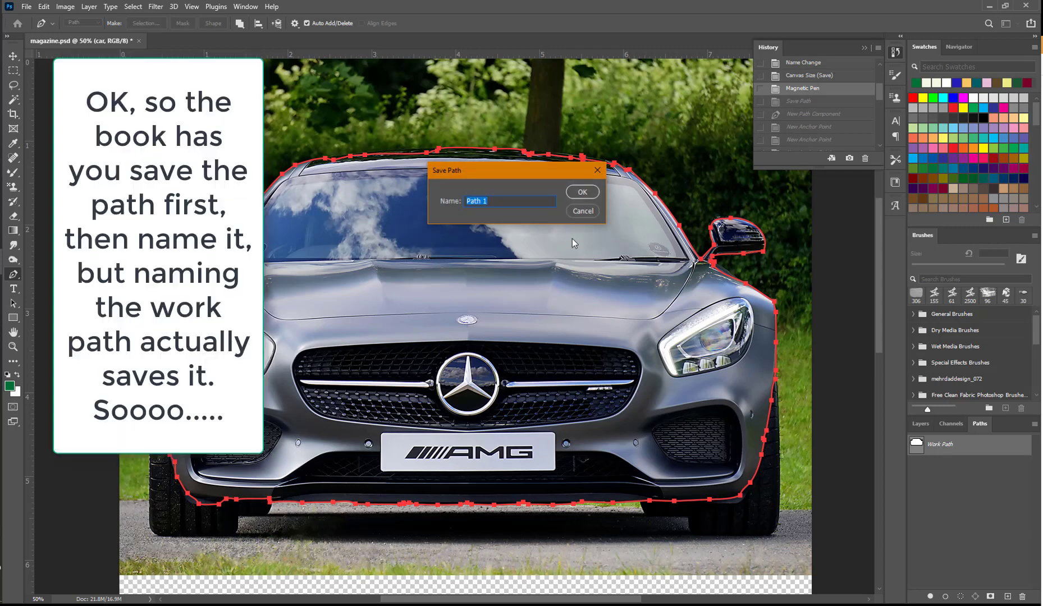
text(car )
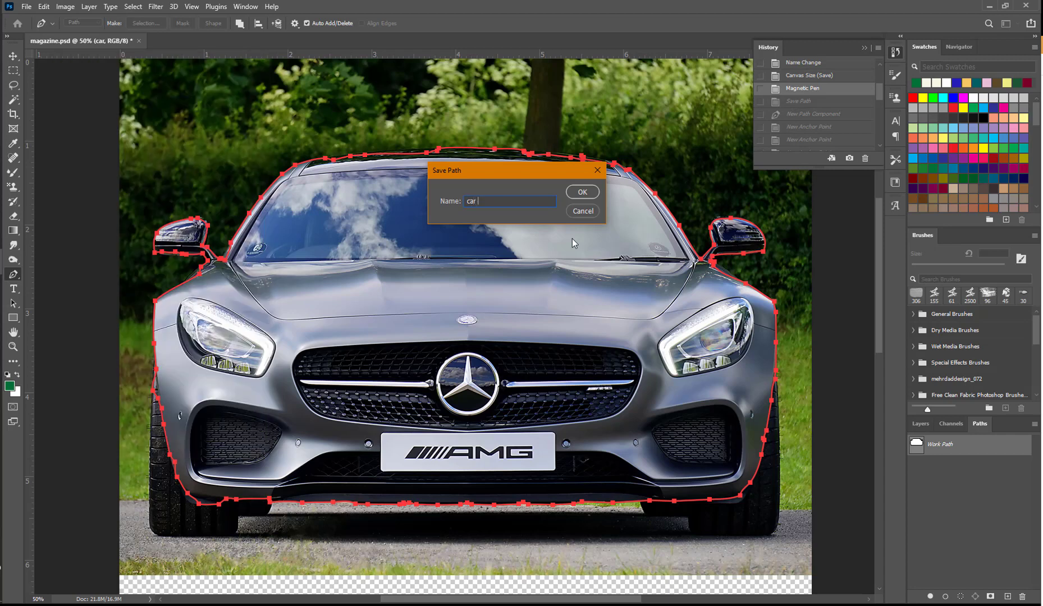
text(outline)
key(Return)
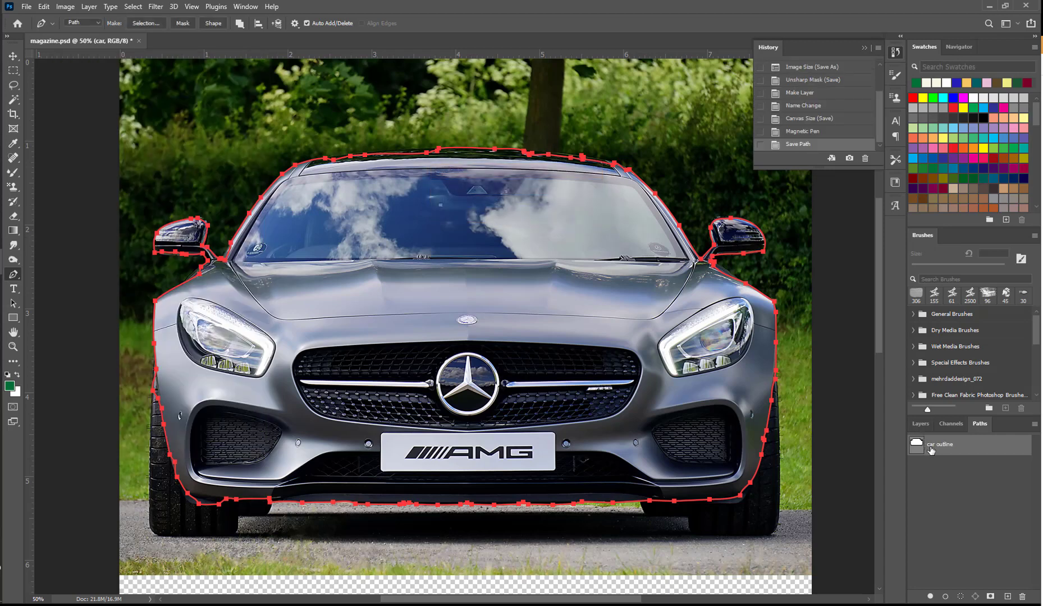
click(987, 476)
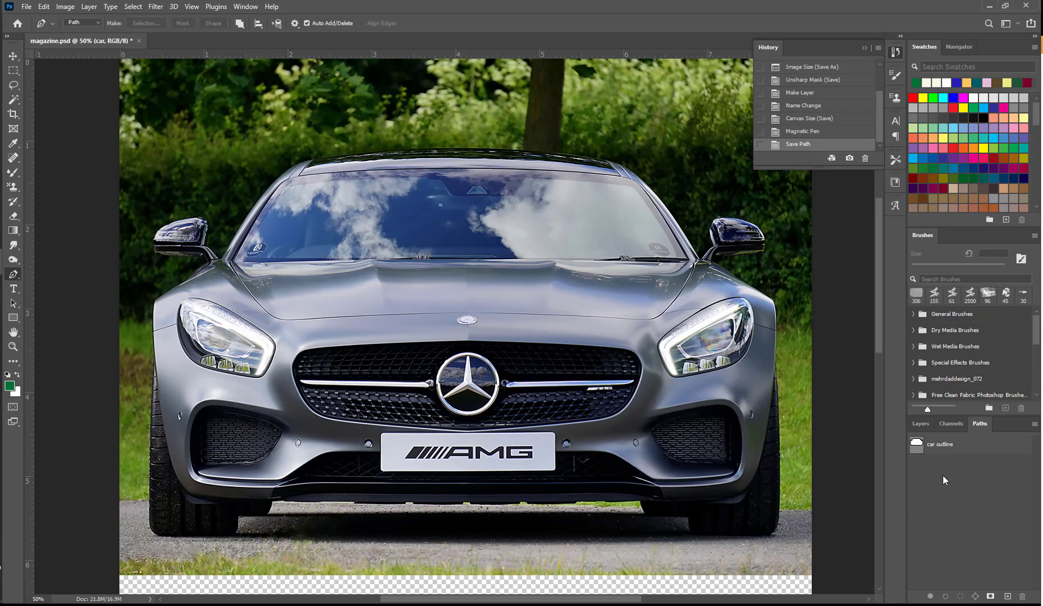
Set the Pen tool's path operation to Combine Shapes and activate the car outline path for adding the right-hand tire
click(196, 7)
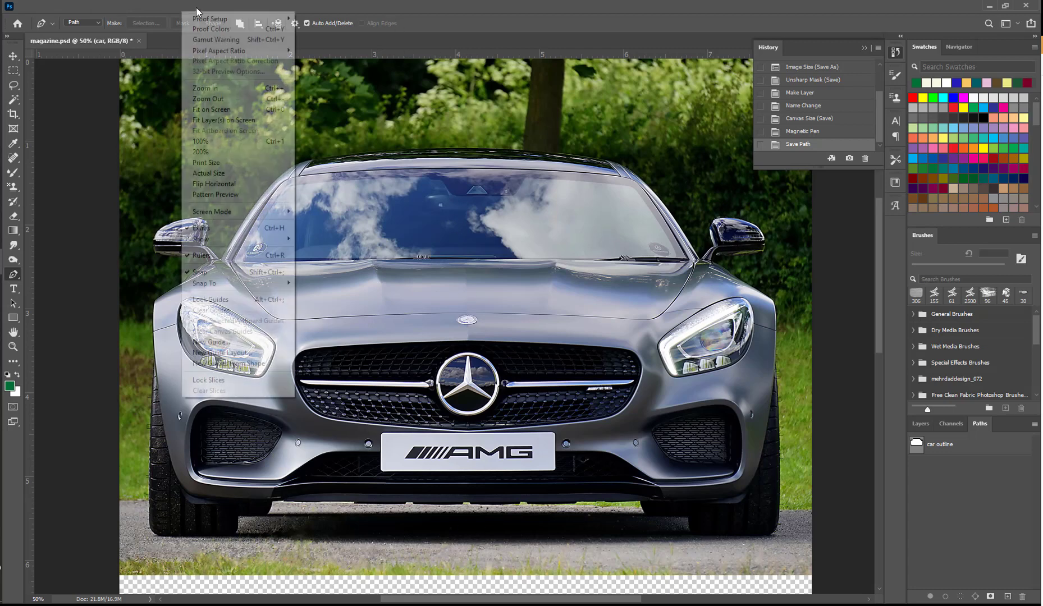
click(213, 141)
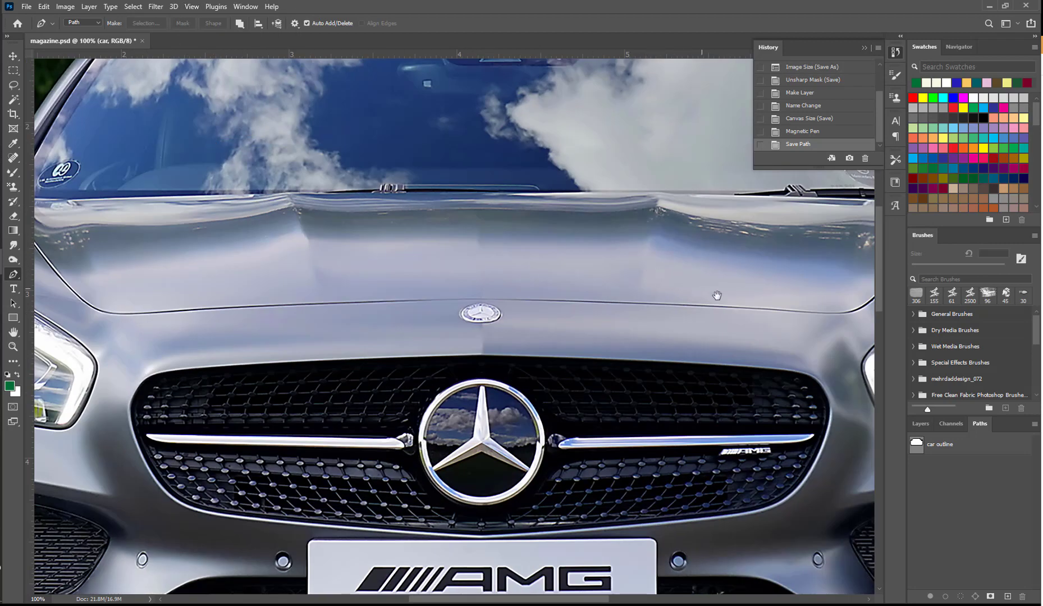
drag(739, 327, 475, 165)
drag(651, 324, 596, 310)
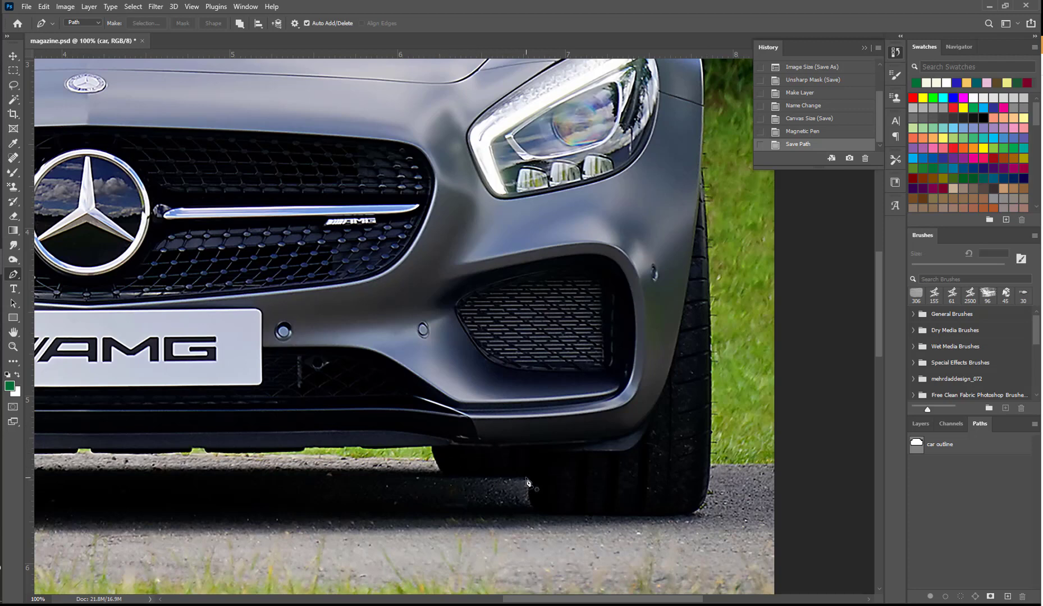
ctrl+click(559, 467)
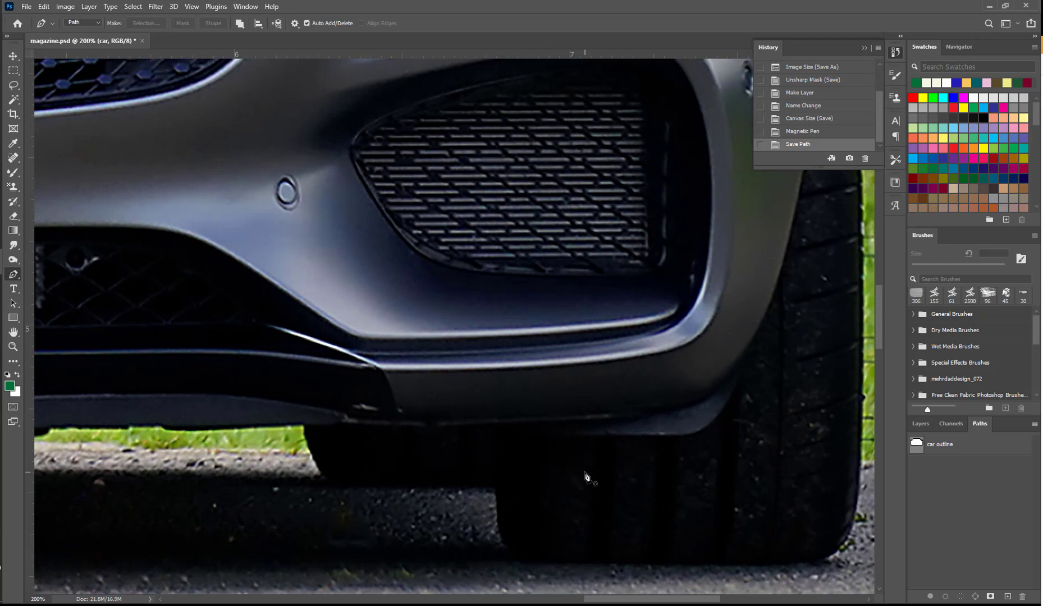
scroll(567, 472, right, 5)
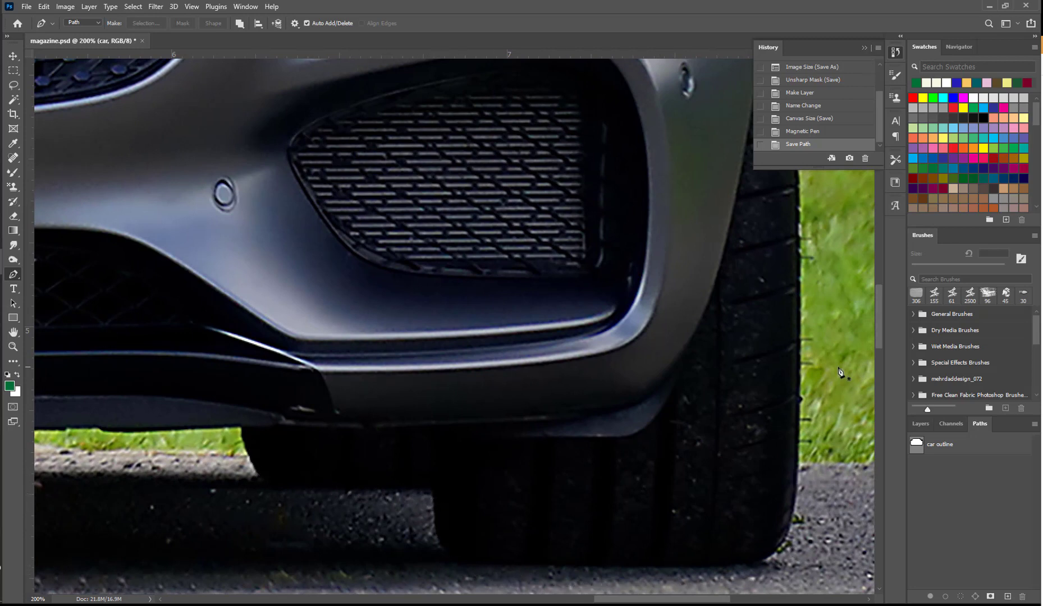
click(862, 49)
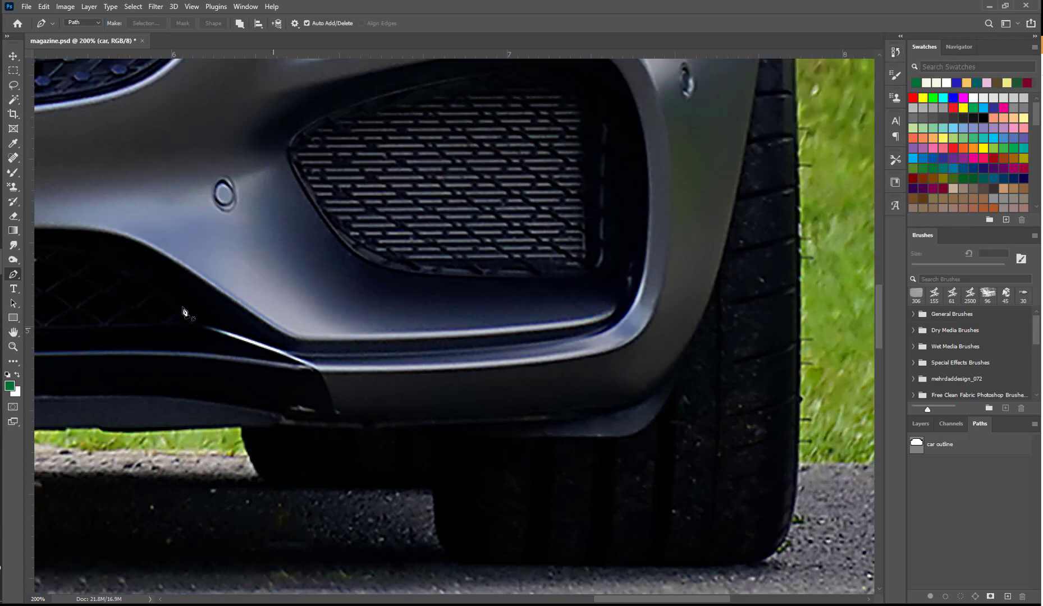
right_click(14, 275)
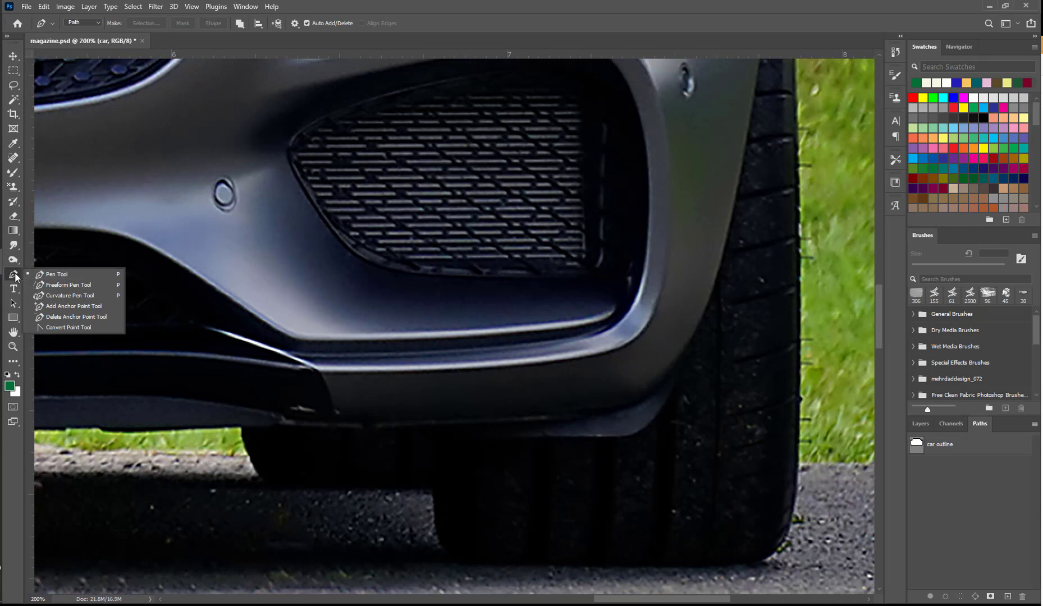
click(15, 274)
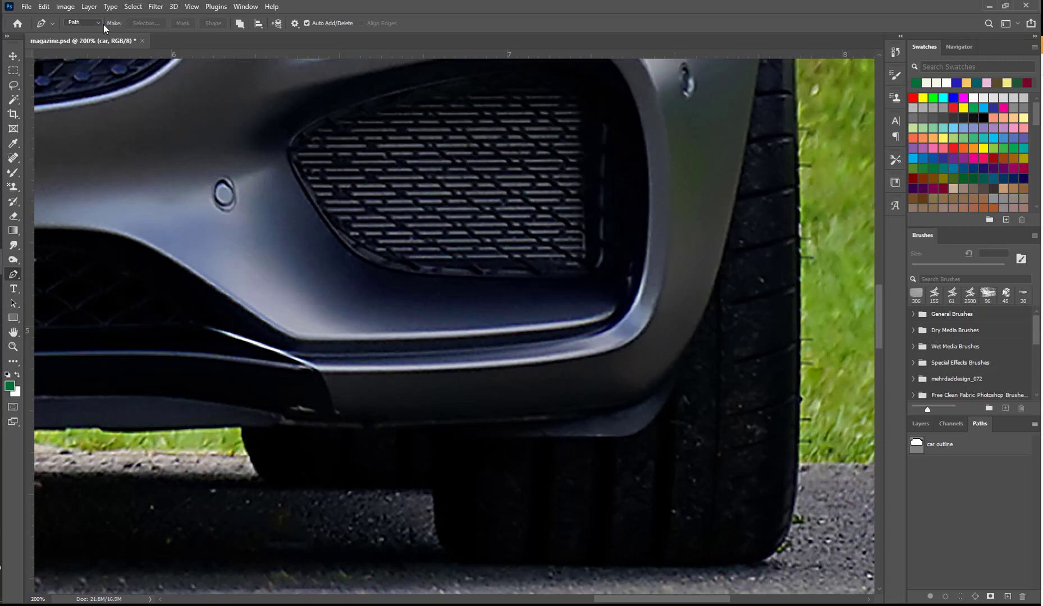
click(244, 27)
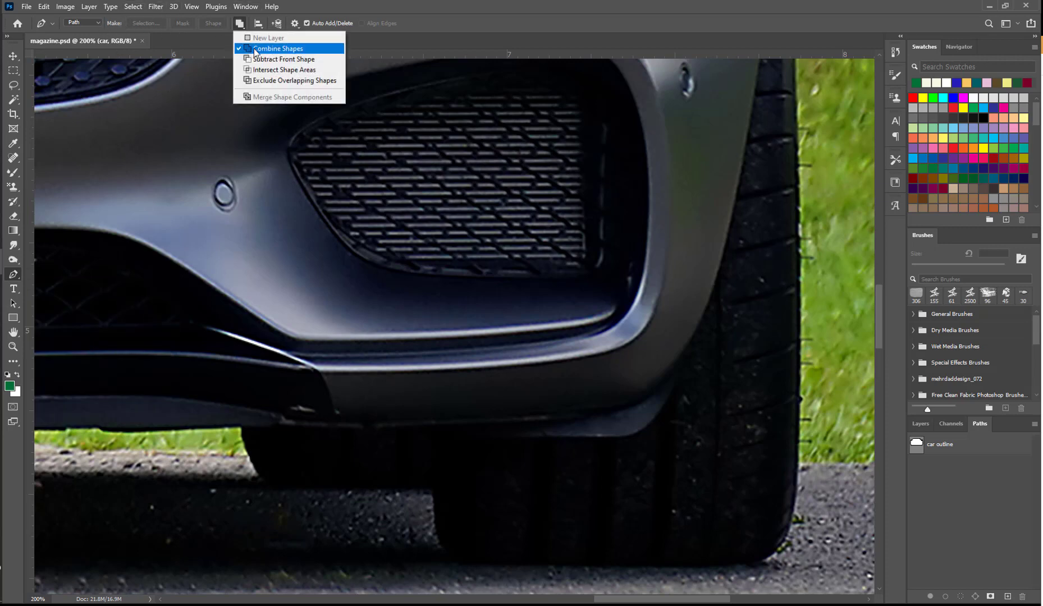
click(255, 50)
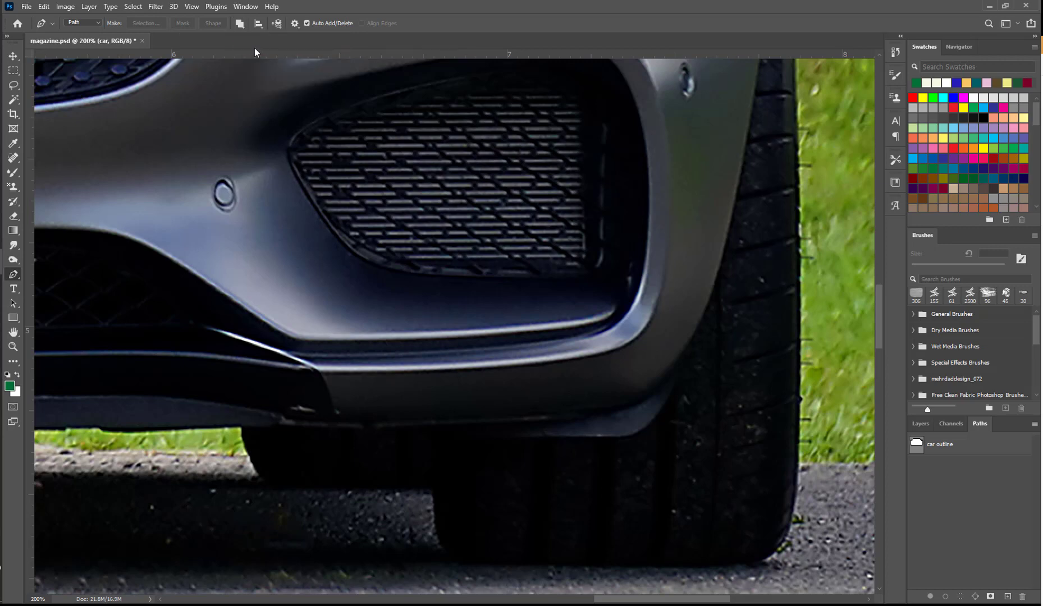
click(935, 447)
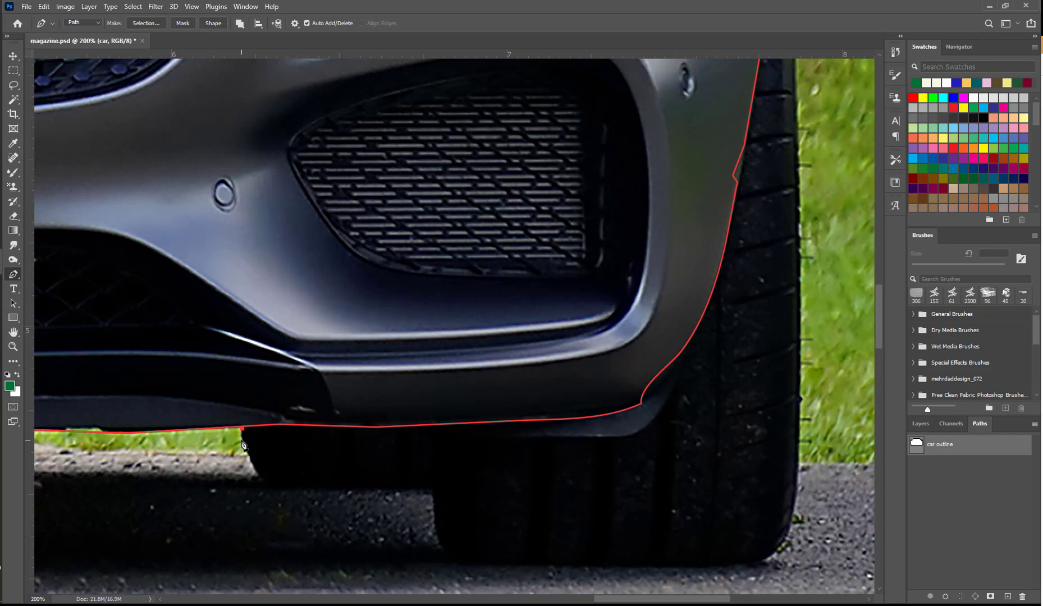
Start a pen subpath at the bumper's lower edge and trace the inner section of the right-hand tire up to its step
click(241, 443)
drag(270, 486, 292, 494)
click(323, 491)
drag(384, 492, 392, 491)
click(429, 491)
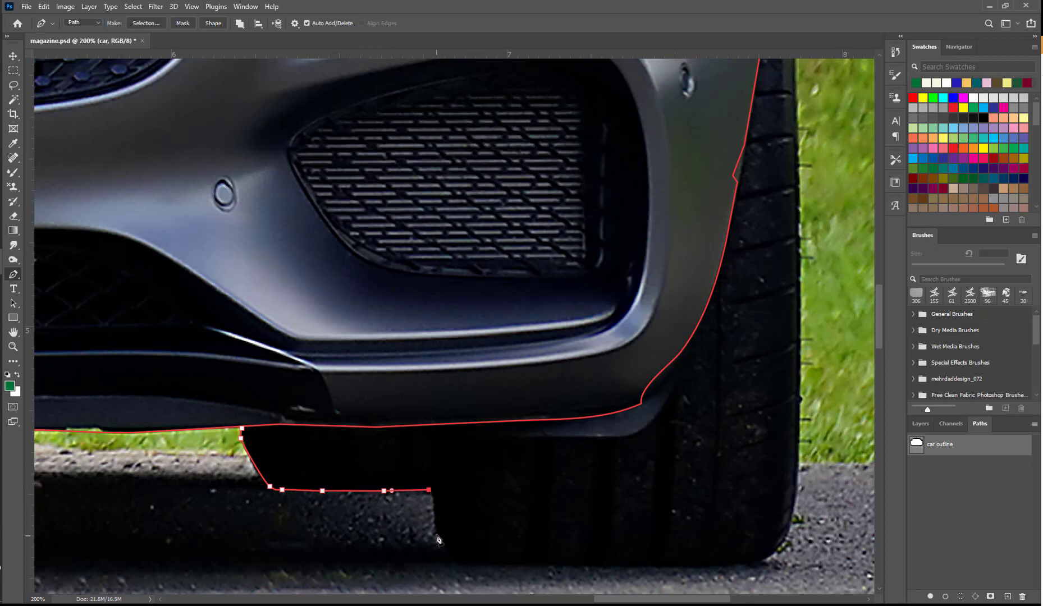
Continue the subpath down the inner side of the right-hand tire and along its bottom edge to the outer corner
click(433, 497)
click(437, 525)
click(443, 543)
click(457, 564)
click(750, 564)
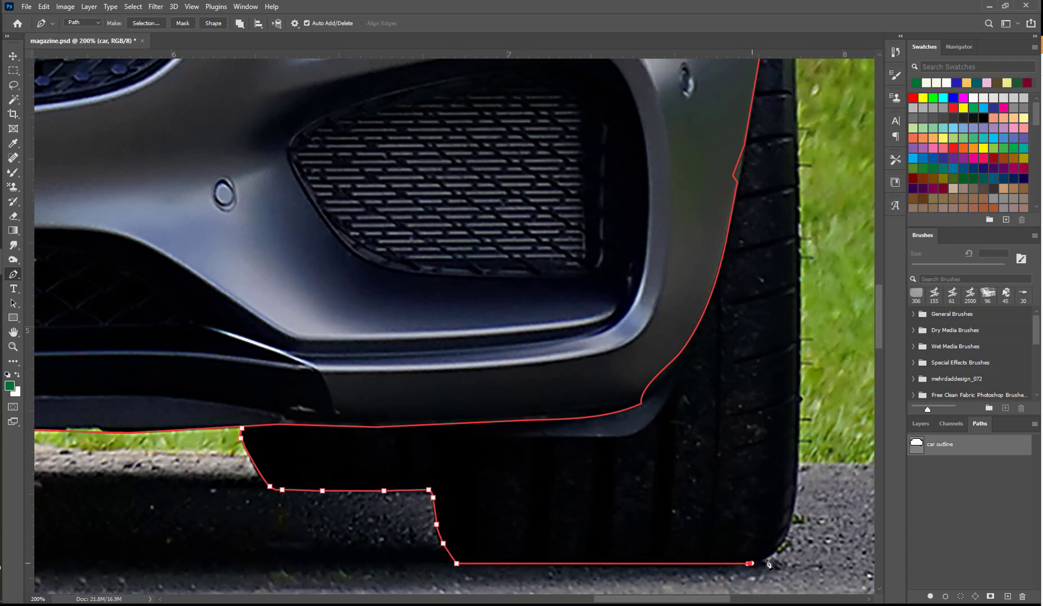
Trace around the outer bottom corner and up the outer edge of the right-hand tire until the path meets the car body
click(788, 533)
drag(790, 536, 796, 513)
drag(799, 357, 800, 352)
drag(798, 113, 794, 106)
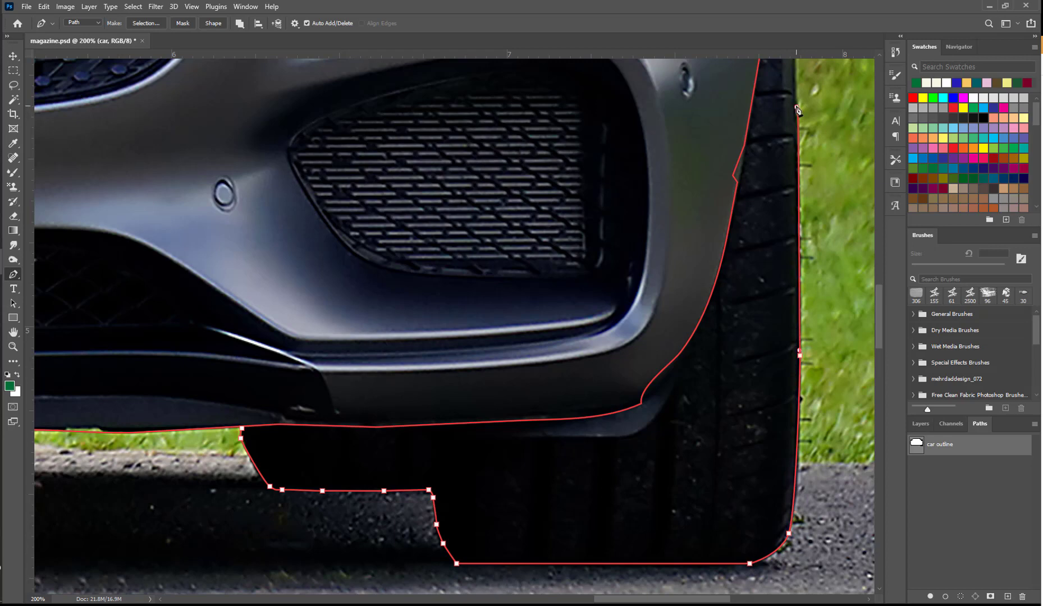
scroll(793, 104, up, 3)
scroll(793, 99, up, 2)
click(787, 113)
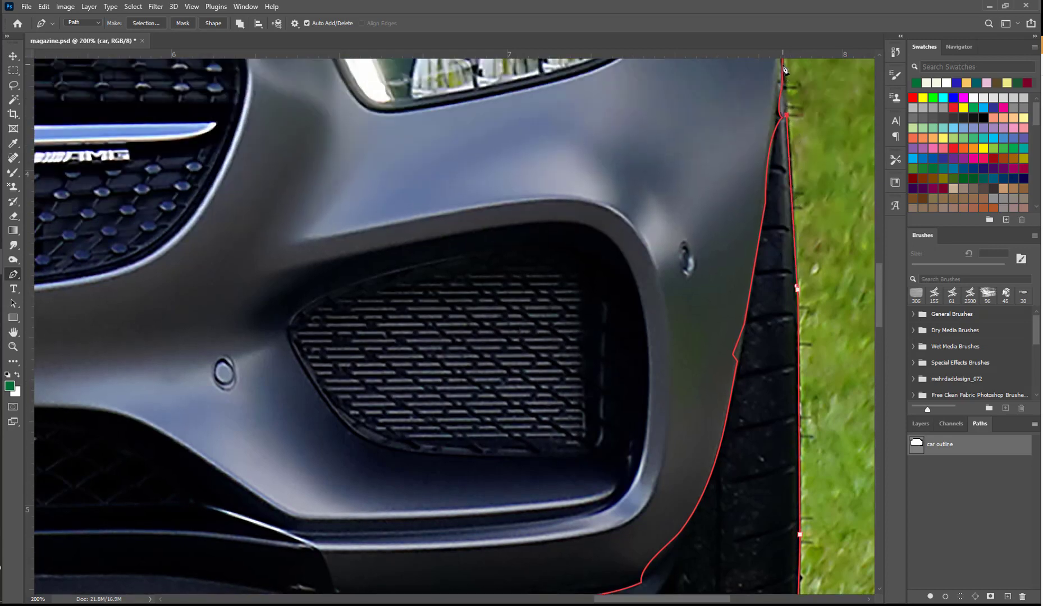
scroll(806, 110, up, 1)
scroll(808, 115, up, 1)
drag(776, 104, 778, 107)
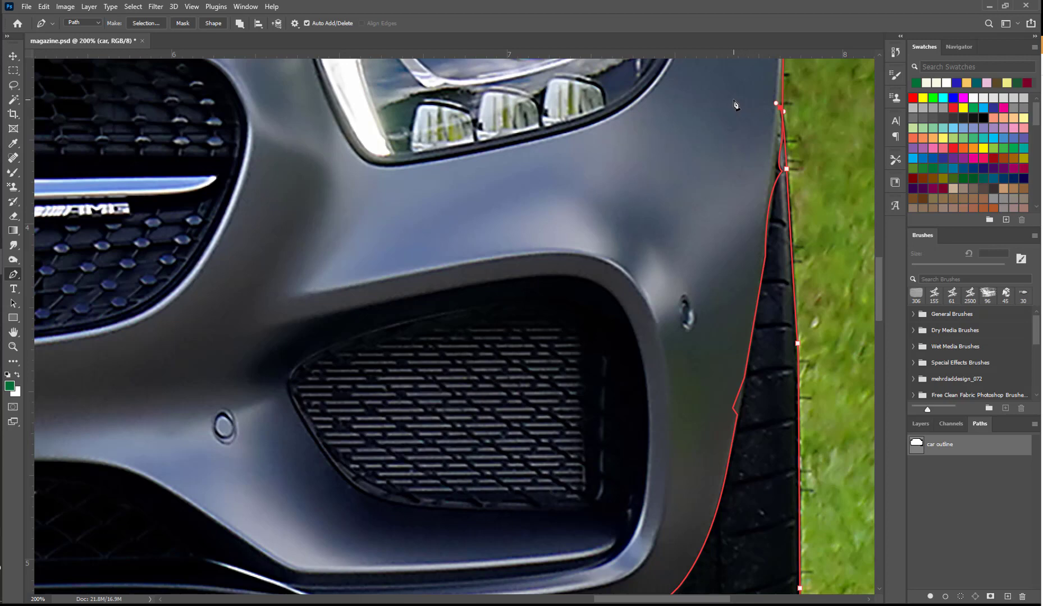
Place a point inside the car body and close the right-hand tire's subpath at its starting anchor
drag(730, 101, 718, 105)
scroll(281, 500, down, 5)
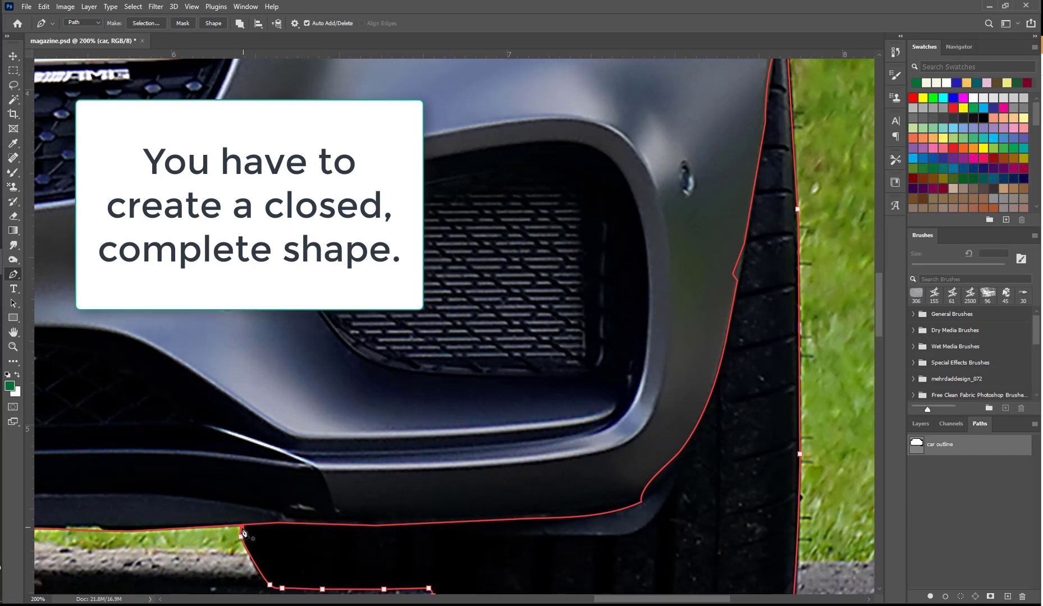
click(242, 527)
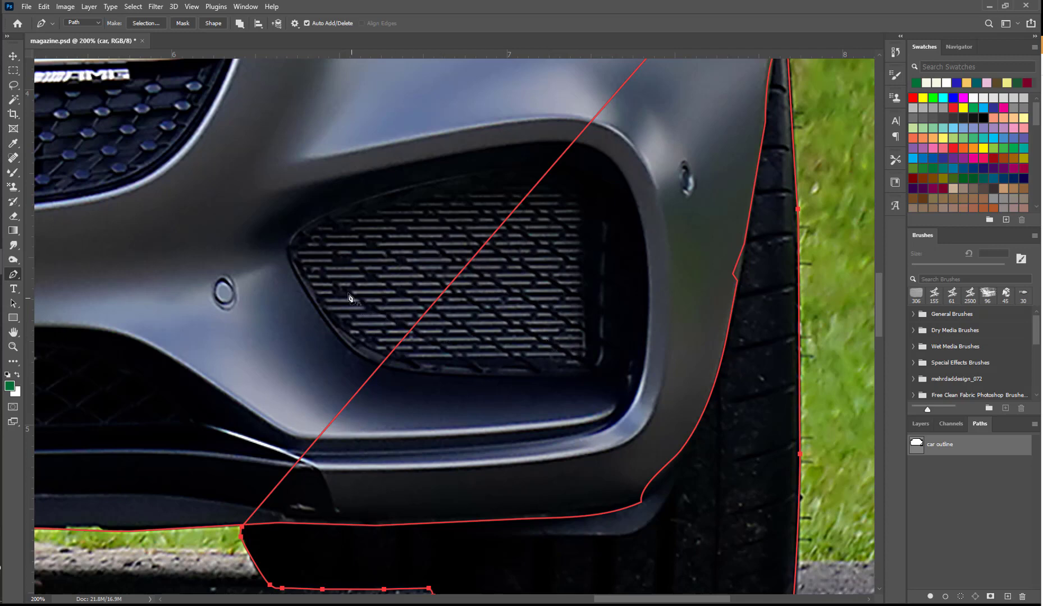
Start another subpath at the bumper's lower edge beside the left-hand tire and trace the tire's inner section to its step
drag(201, 316, 645, 254)
drag(166, 328, 426, 339)
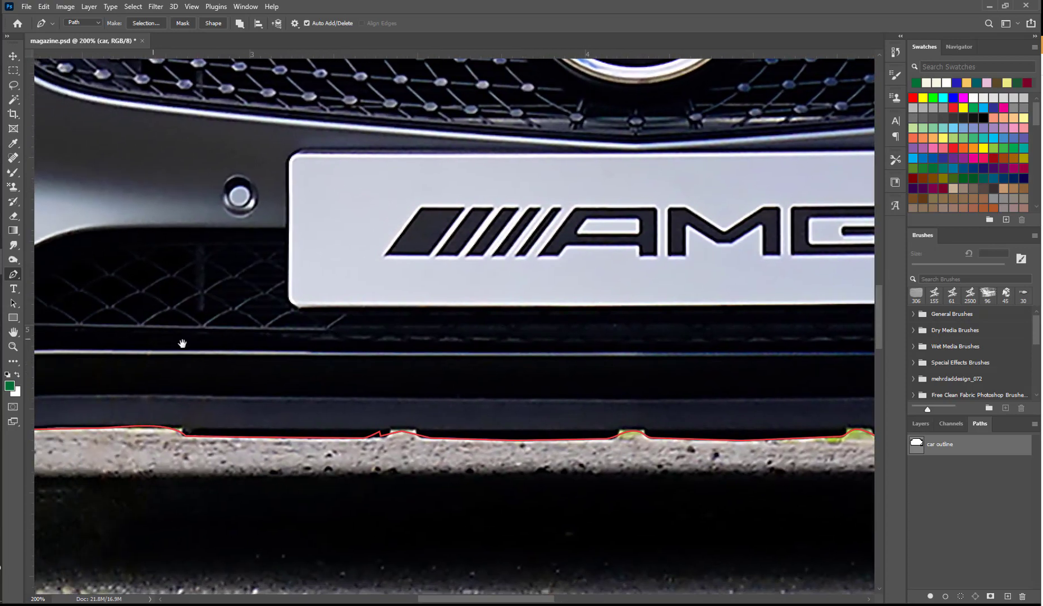
drag(182, 345, 470, 336)
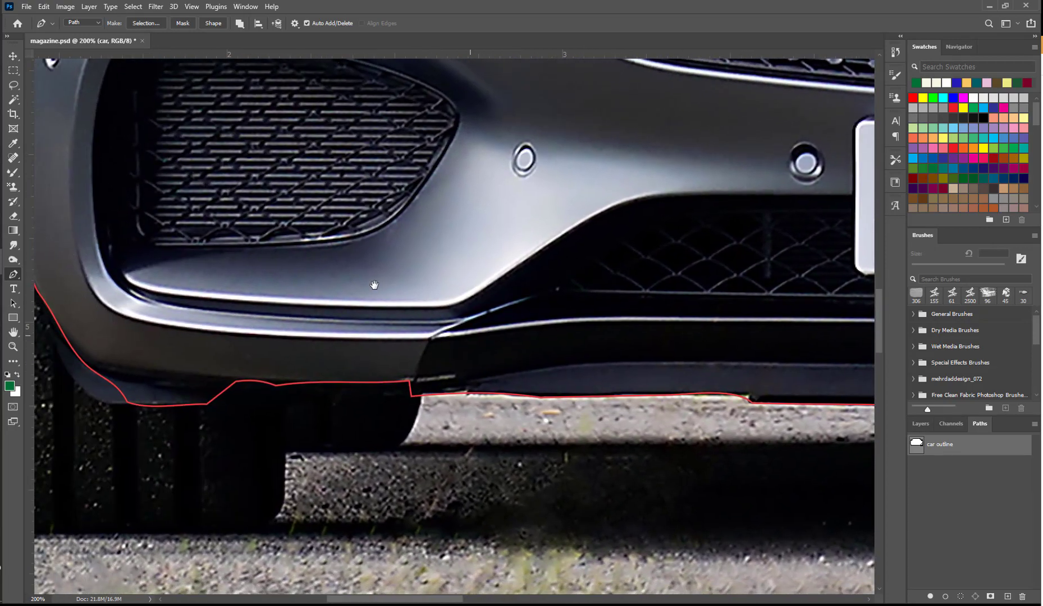
drag(377, 286, 504, 321)
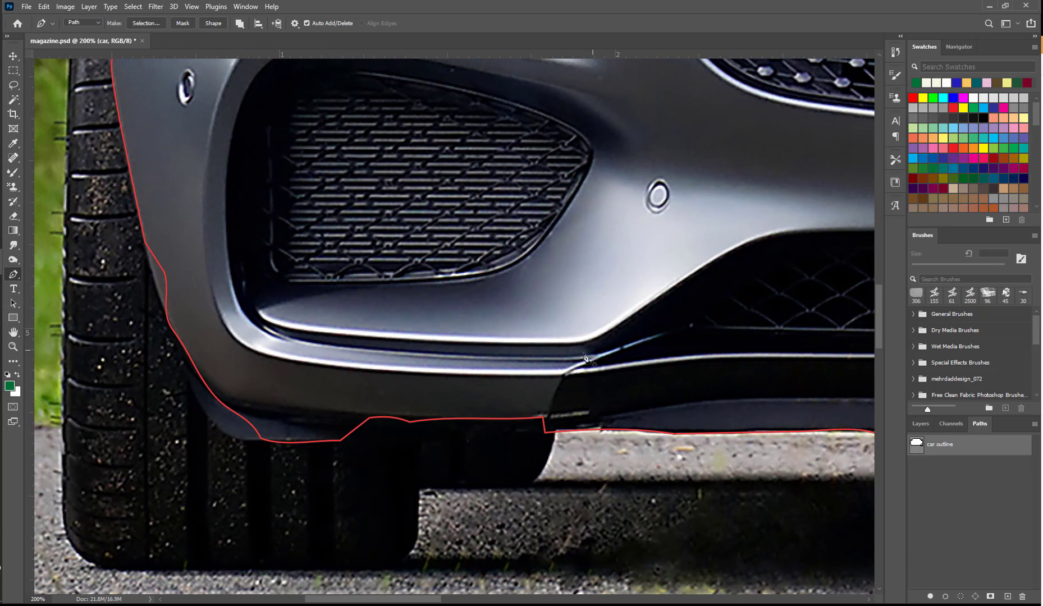
click(556, 431)
drag(529, 485, 509, 497)
click(516, 488)
click(420, 489)
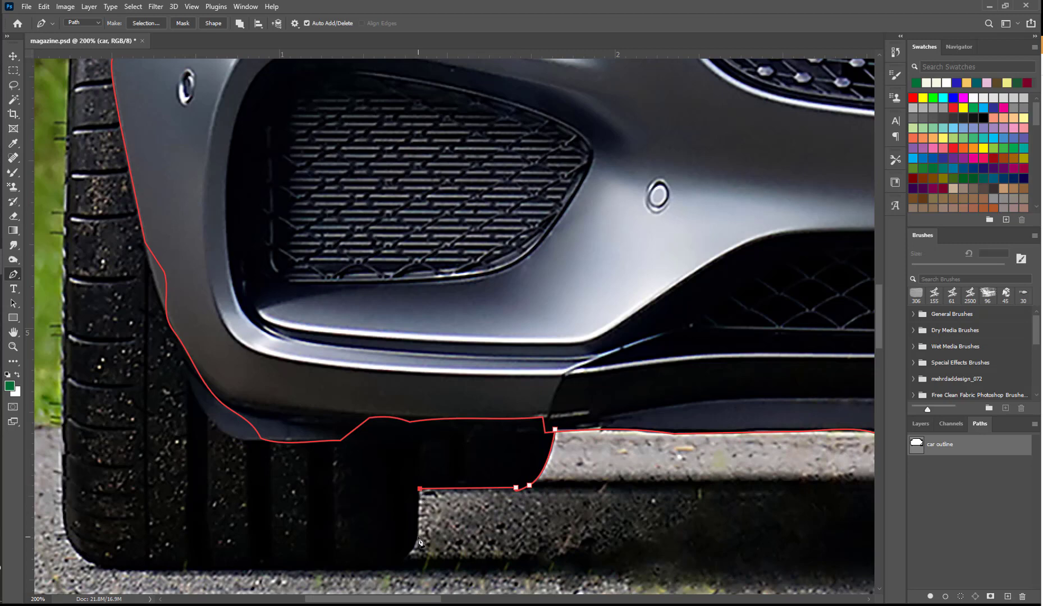
Continue the subpath down the left-hand tire's inner side, along its bottom edge and around the outer corner
drag(418, 537, 388, 572)
click(343, 570)
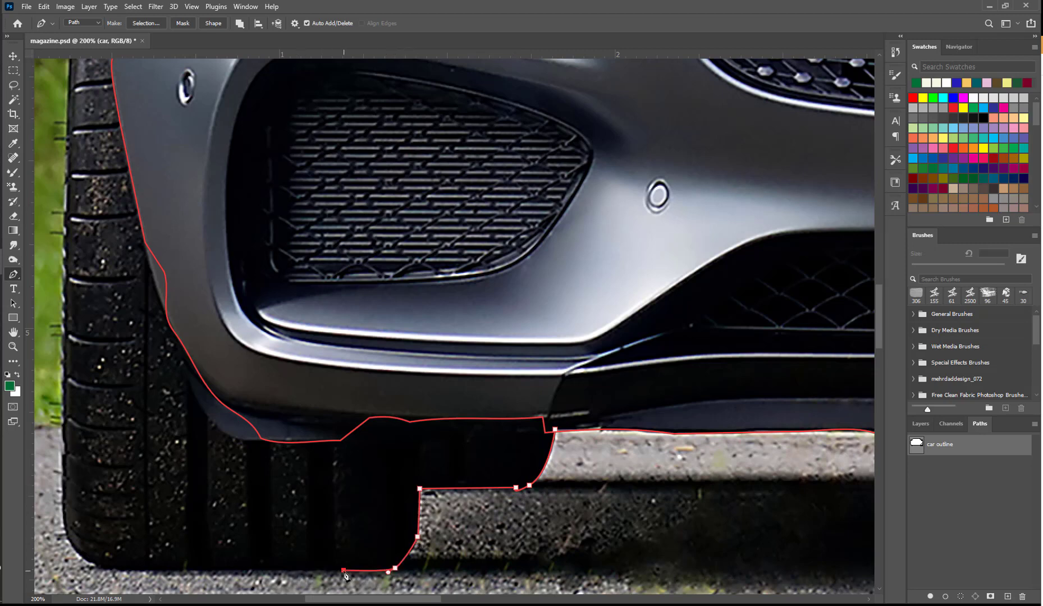
click(111, 570)
click(76, 550)
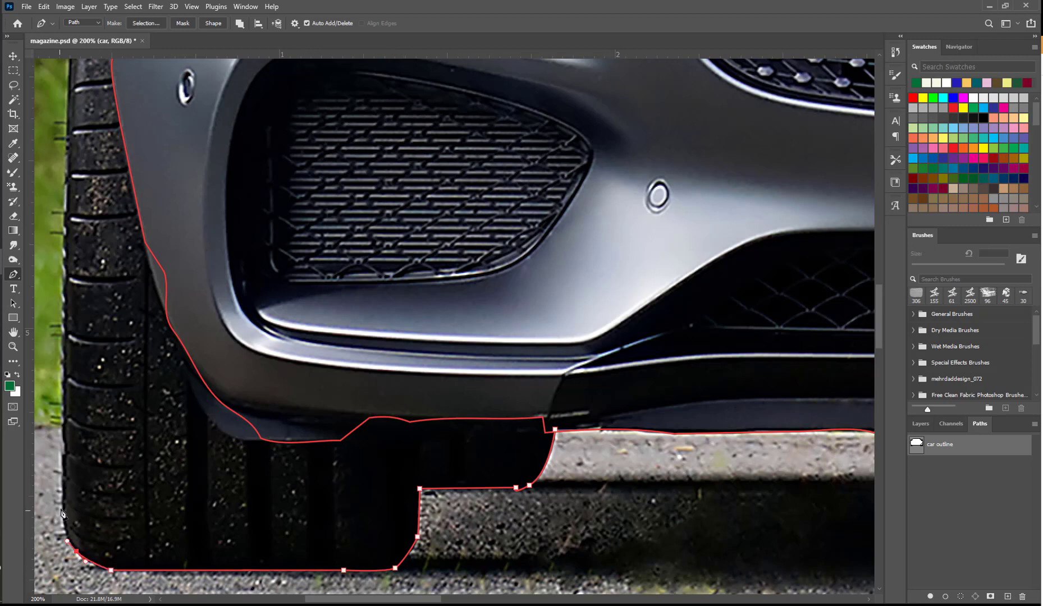
Trace the outer edge of the left-hand tire upward to where it meets the car body
drag(61, 505, 61, 491)
scroll(77, 165, up, 3)
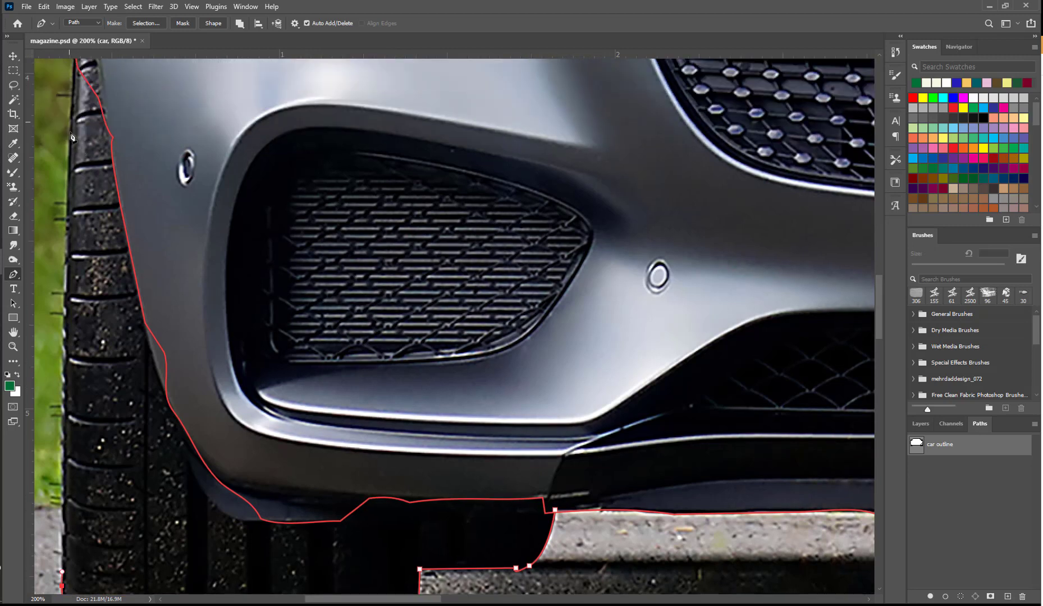
drag(69, 161, 73, 150)
scroll(76, 129, up, 5)
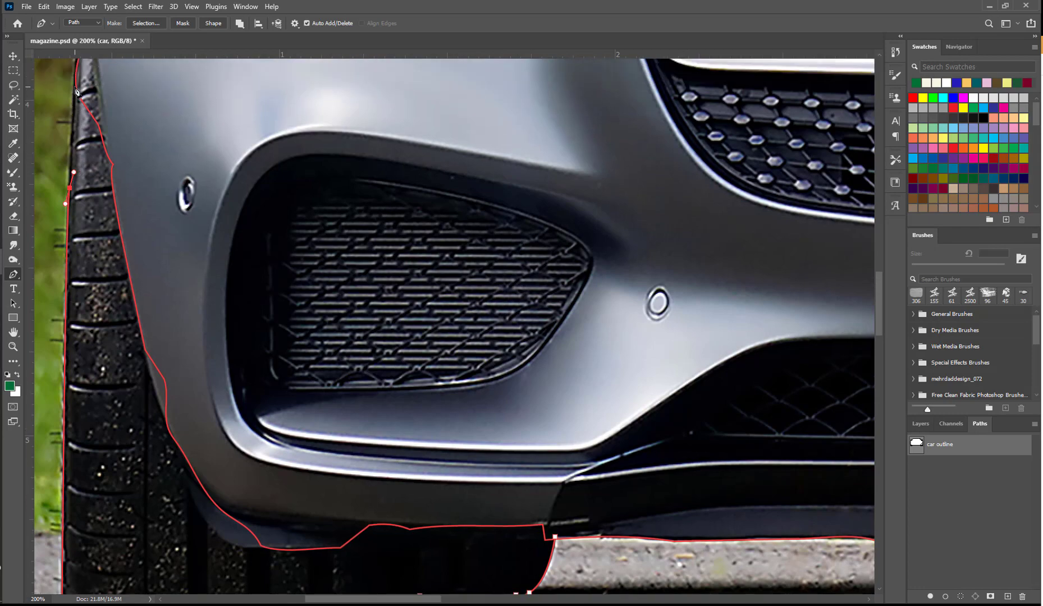
click(77, 101)
scroll(82, 104, up, 1)
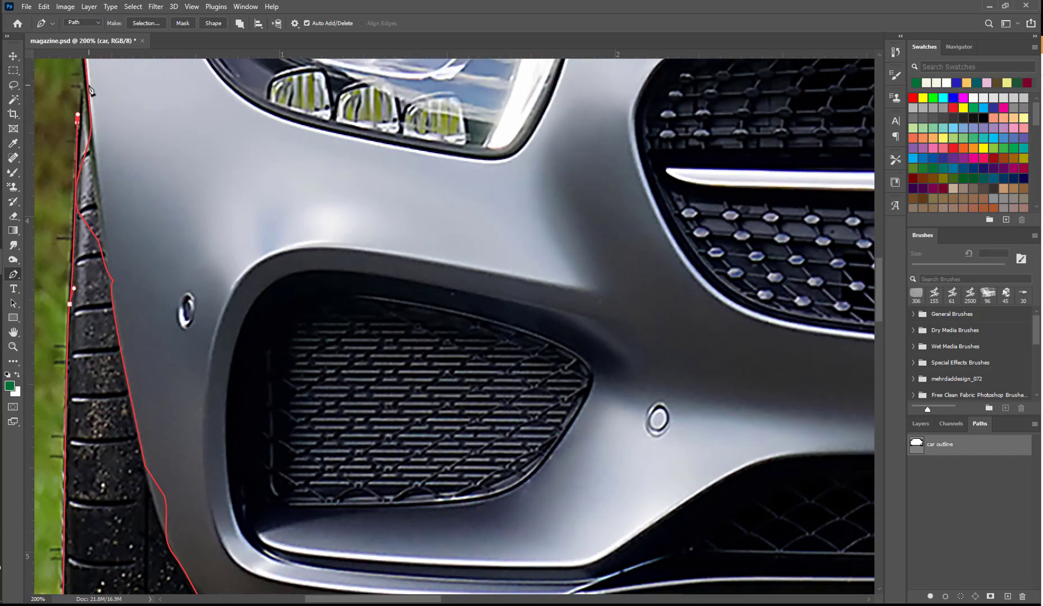
Place a point inside the car body and close the left-hand tire's subpath at its starting anchor
drag(83, 103, 147, 103)
scroll(343, 218, down, 4)
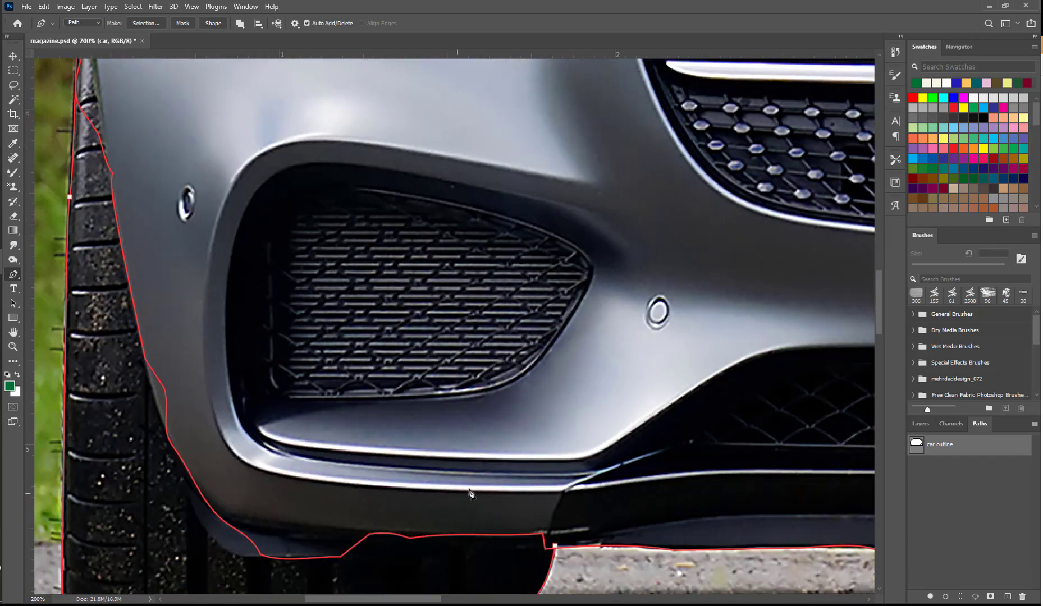
click(555, 529)
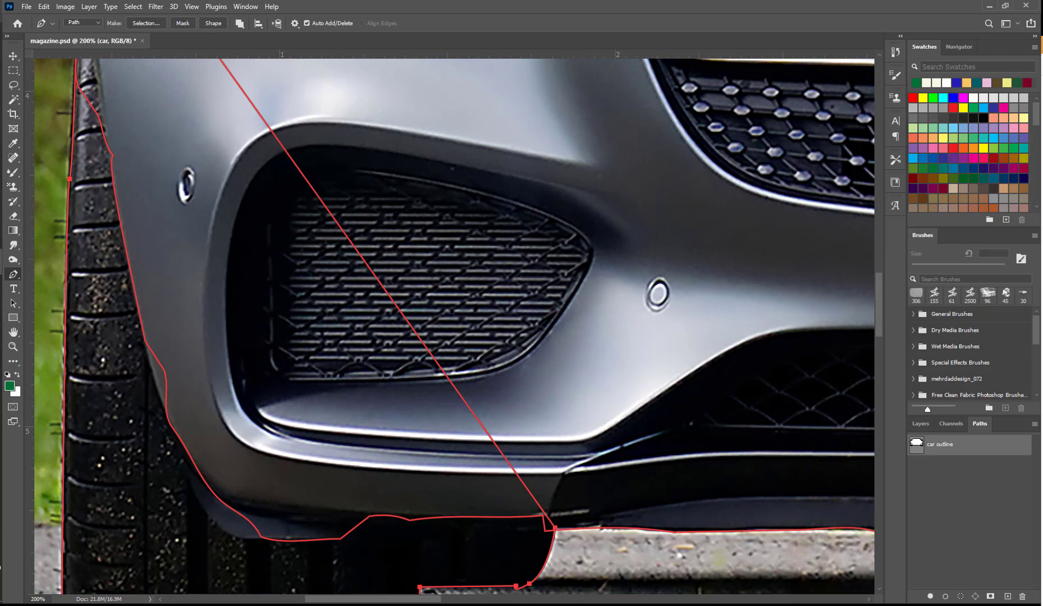
Fit the image on screen and merge the shape components of the car outline with both tire subpaths
click(191, 6)
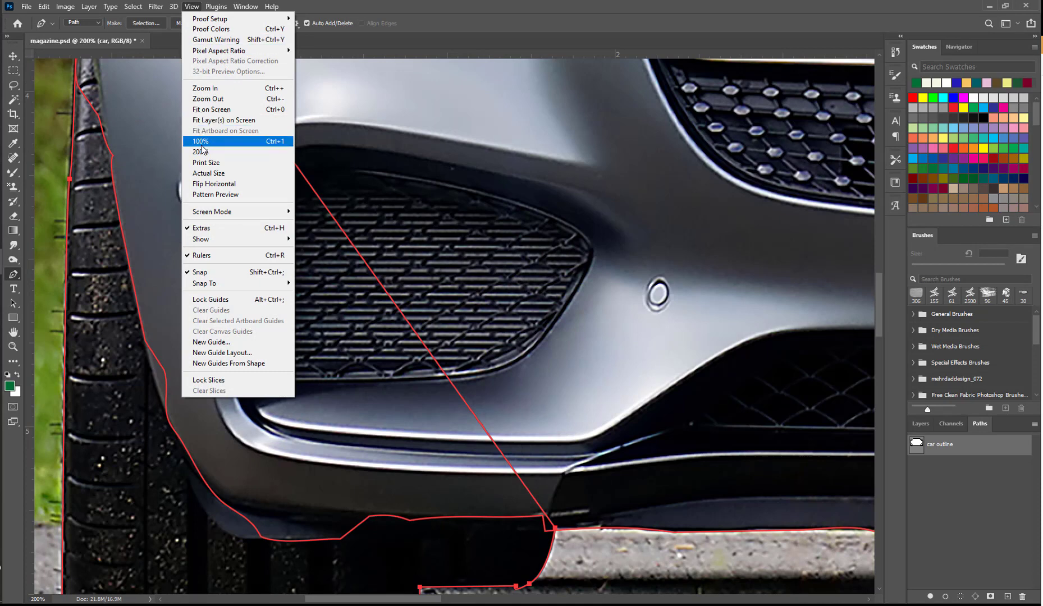
click(215, 110)
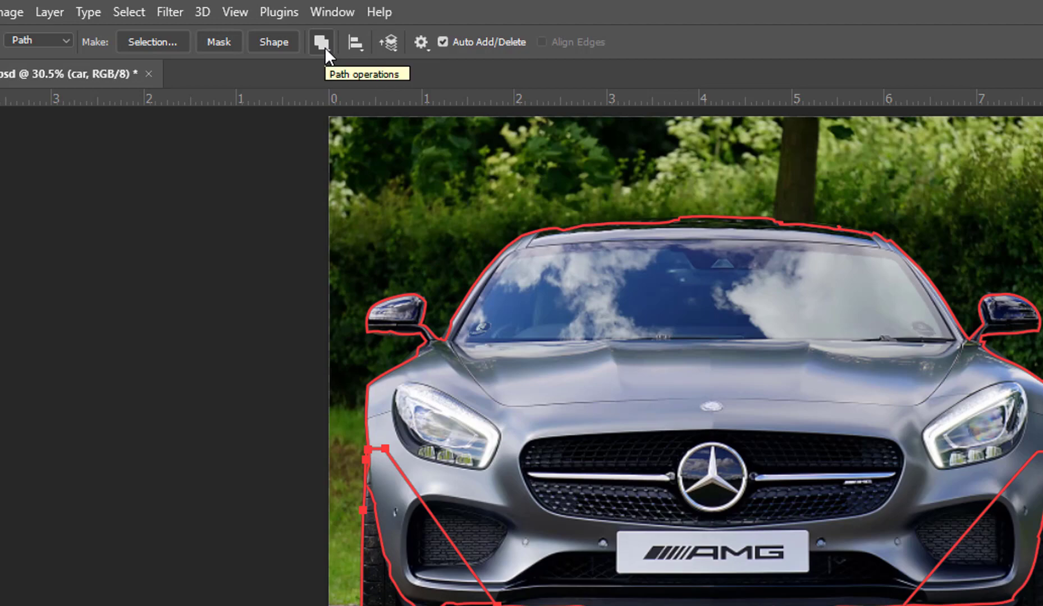
click(324, 47)
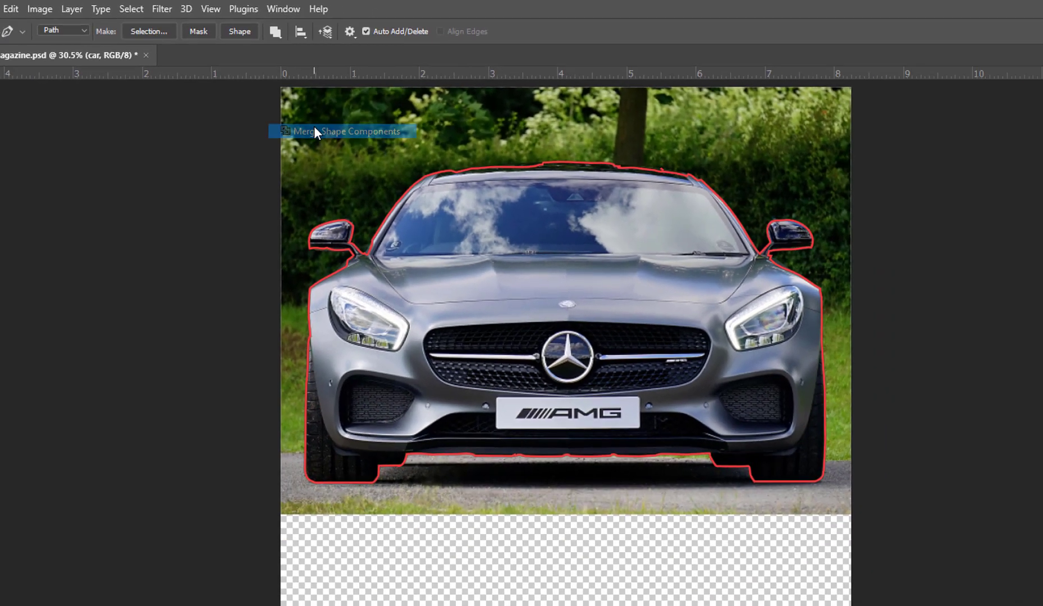
click(375, 175)
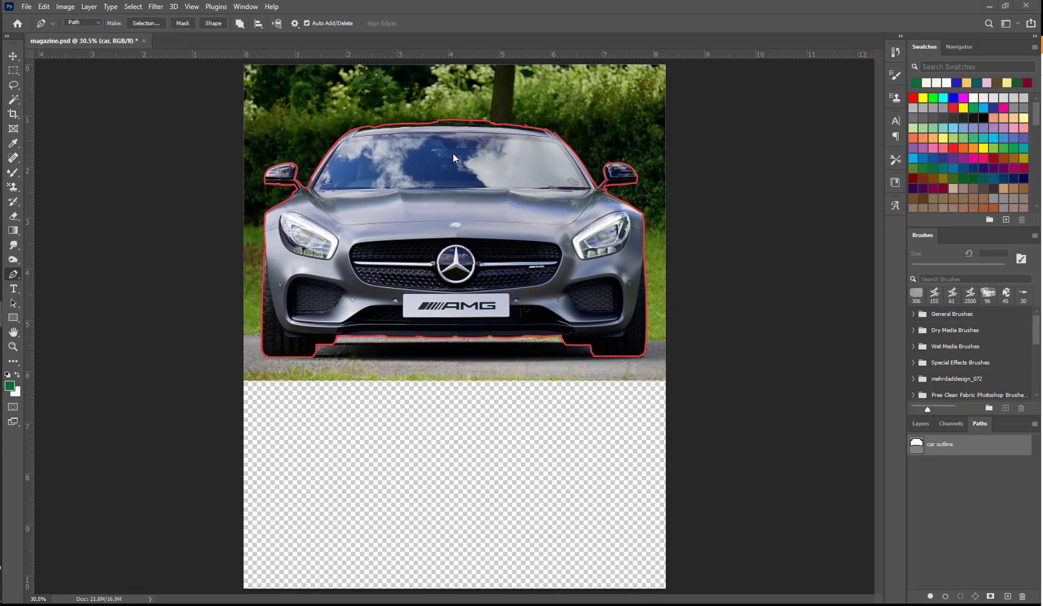
Activate the Direct Selection tool and select the outline's anchor at the inner step of the right-hand tire
key(z)
click(618, 308)
click(638, 330)
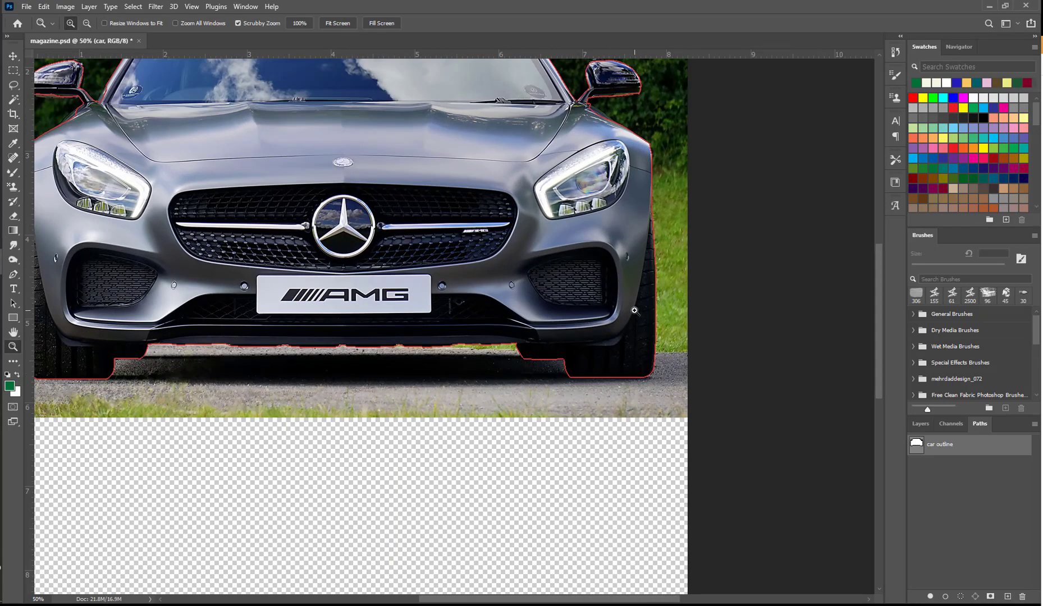
click(633, 311)
click(630, 281)
click(631, 258)
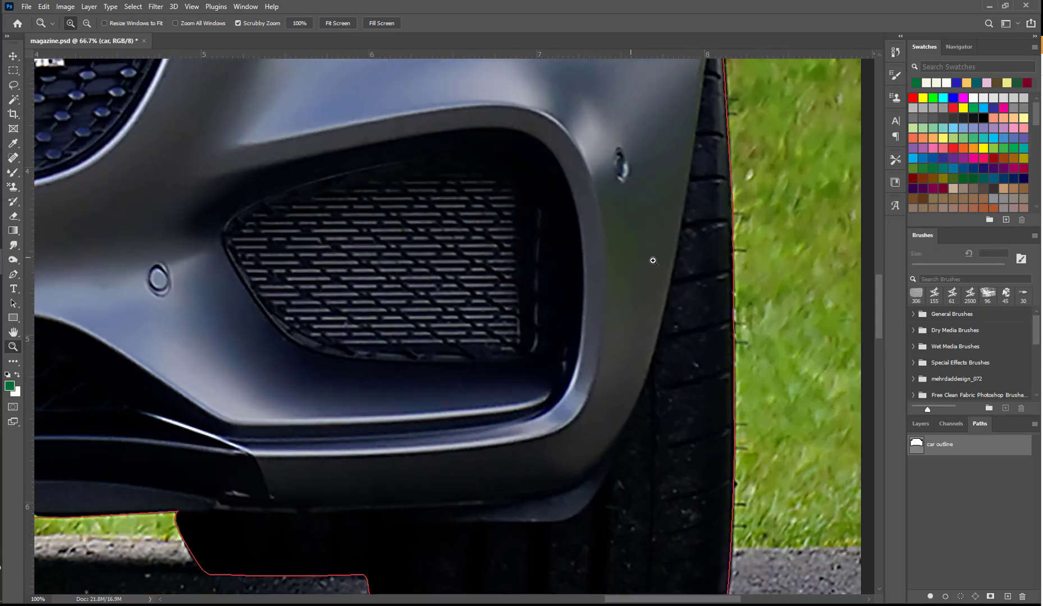
drag(698, 298, 638, 151)
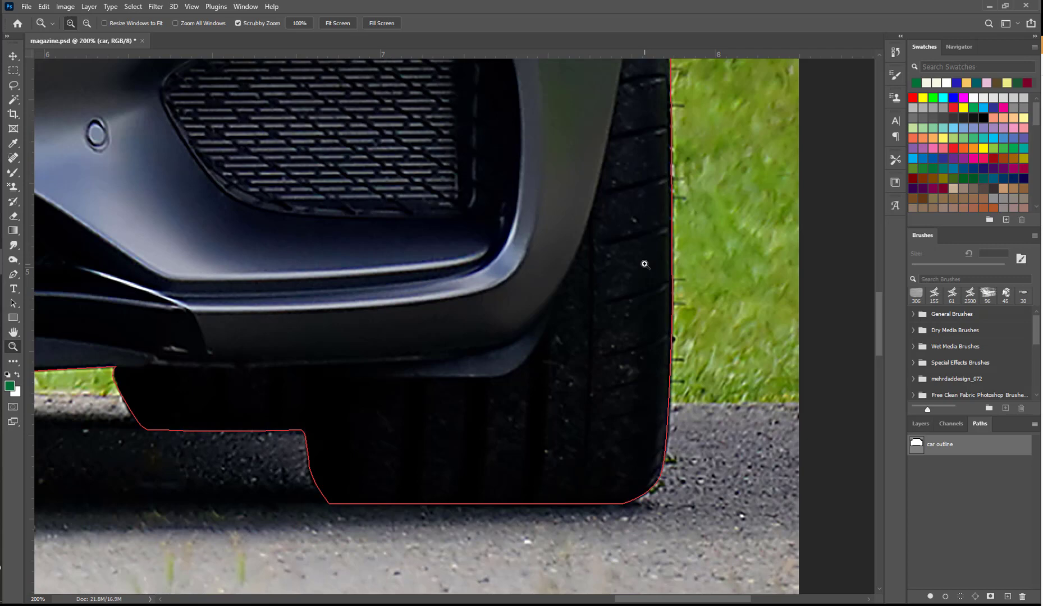
click(15, 307)
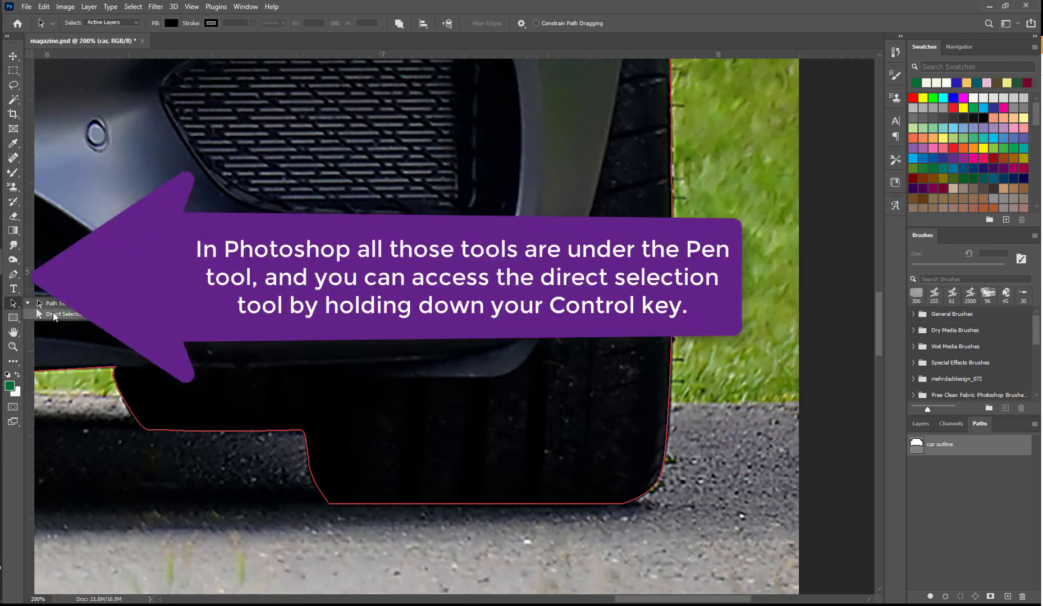
click(16, 276)
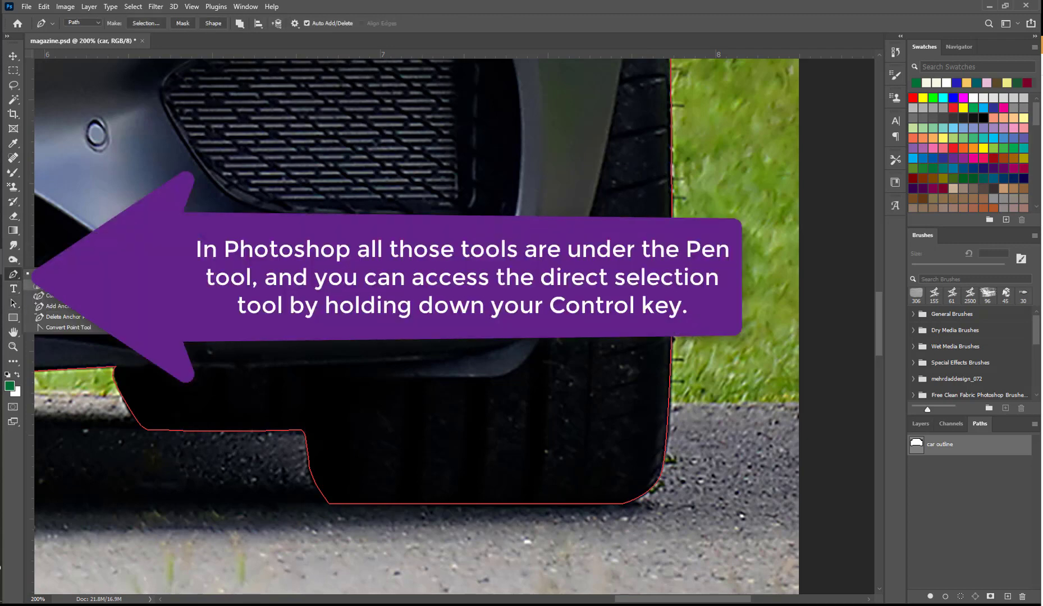
click(70, 277)
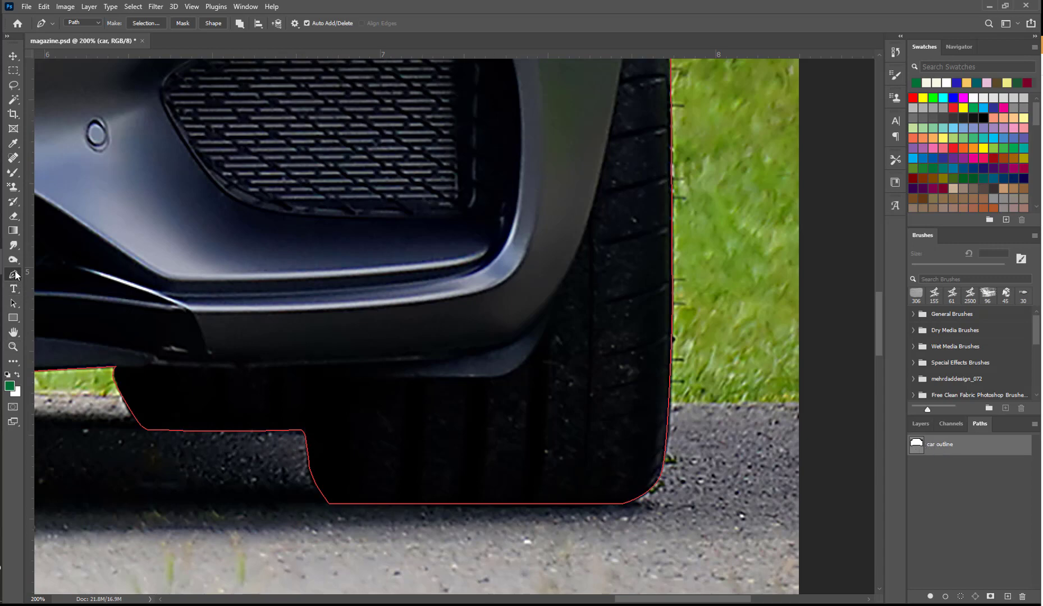
drag(14, 303, 44, 315)
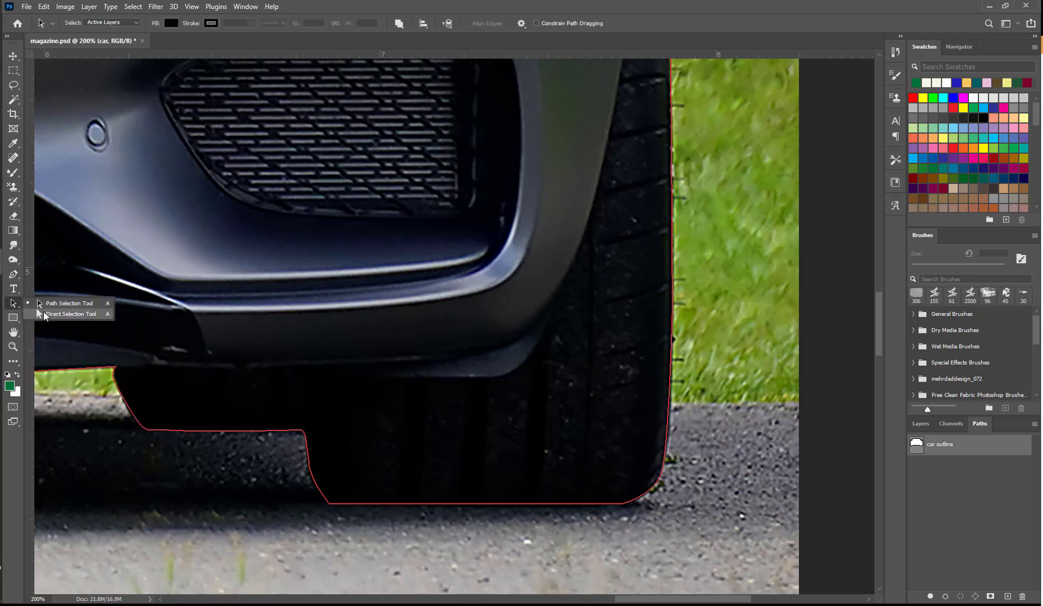
click(44, 315)
click(302, 430)
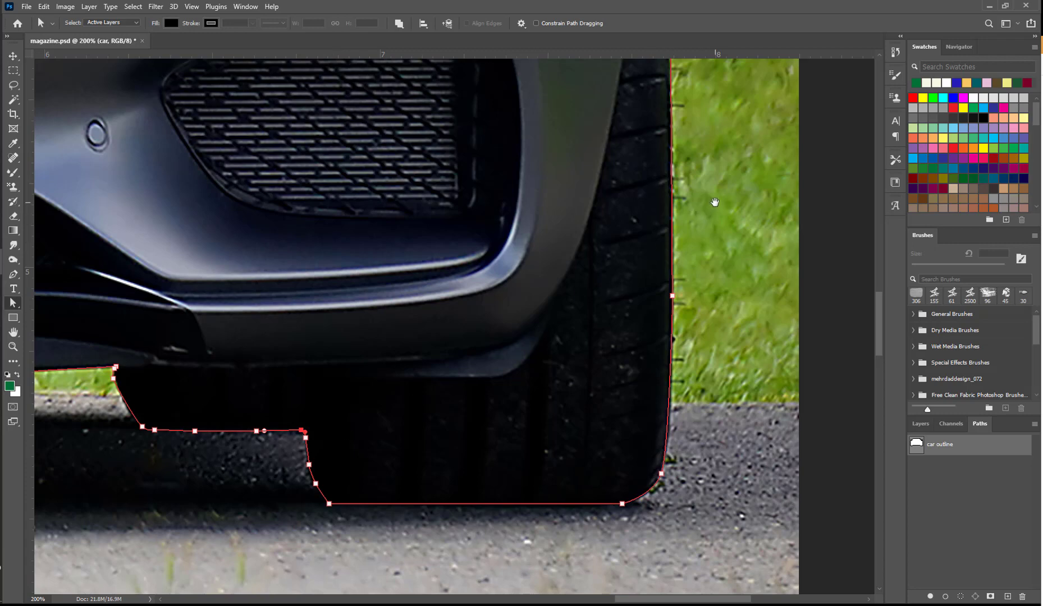
Adjust the direction handles of the outline's corner anchor on the fender above the right-hand headlight
drag(703, 215, 694, 227)
drag(689, 296, 651, 505)
drag(640, 112, 664, 304)
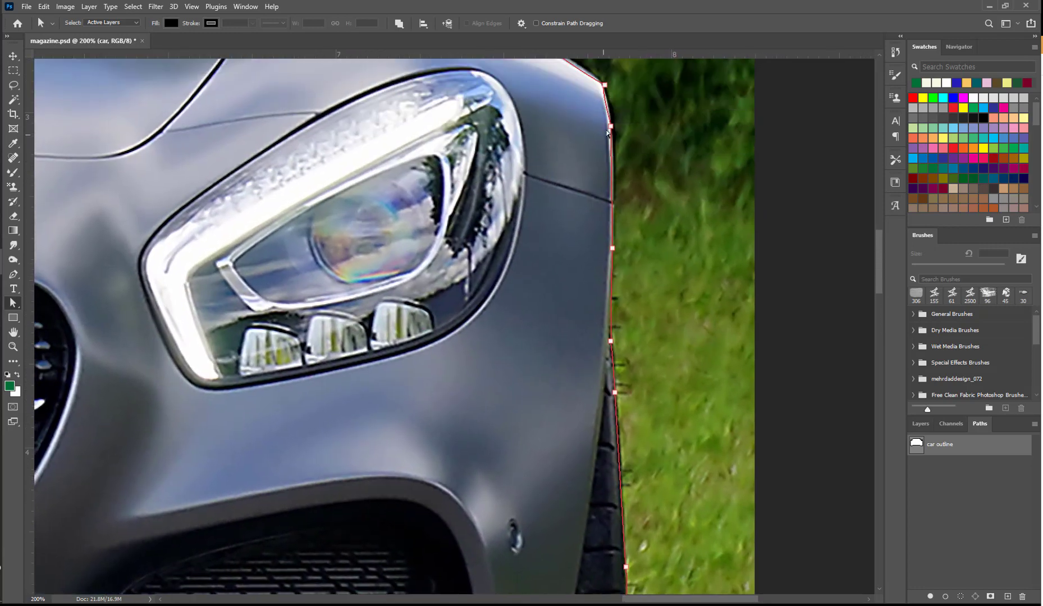
click(604, 85)
drag(610, 118, 612, 121)
click(611, 127)
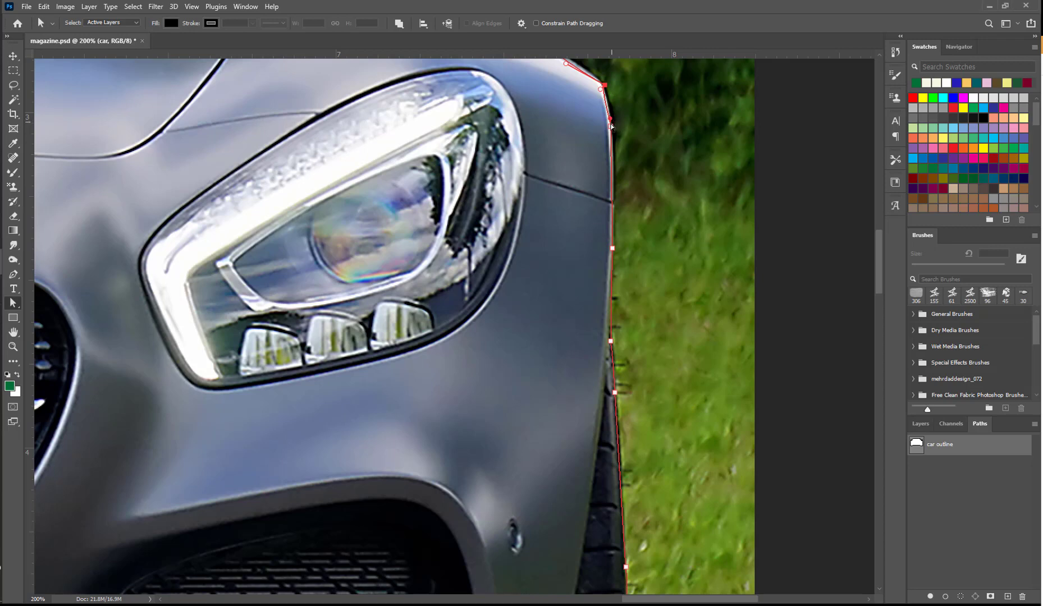
click(604, 85)
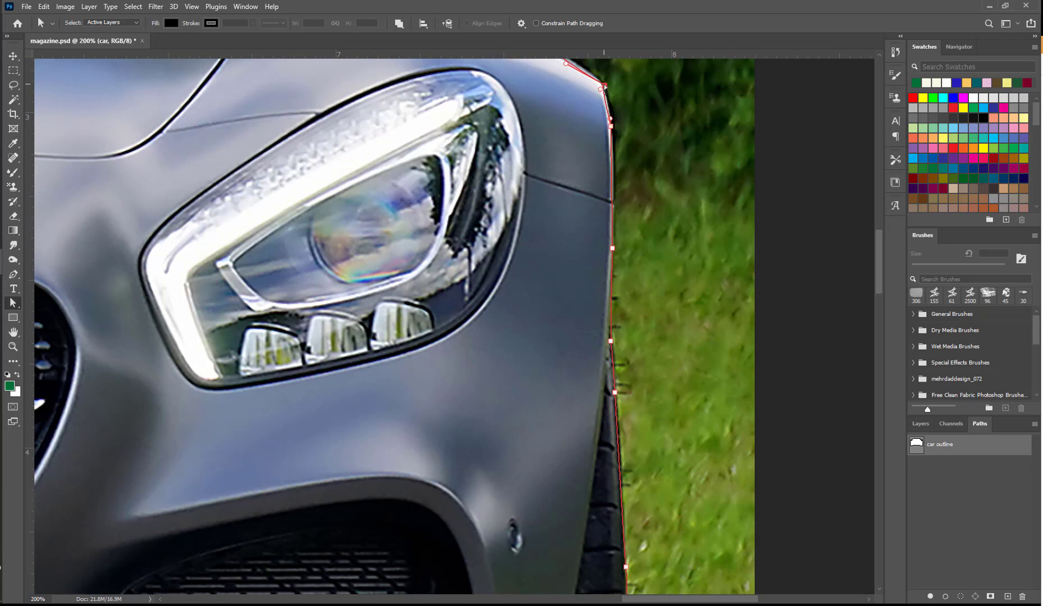
click(613, 119)
drag(613, 119, 612, 97)
drag(565, 64, 610, 107)
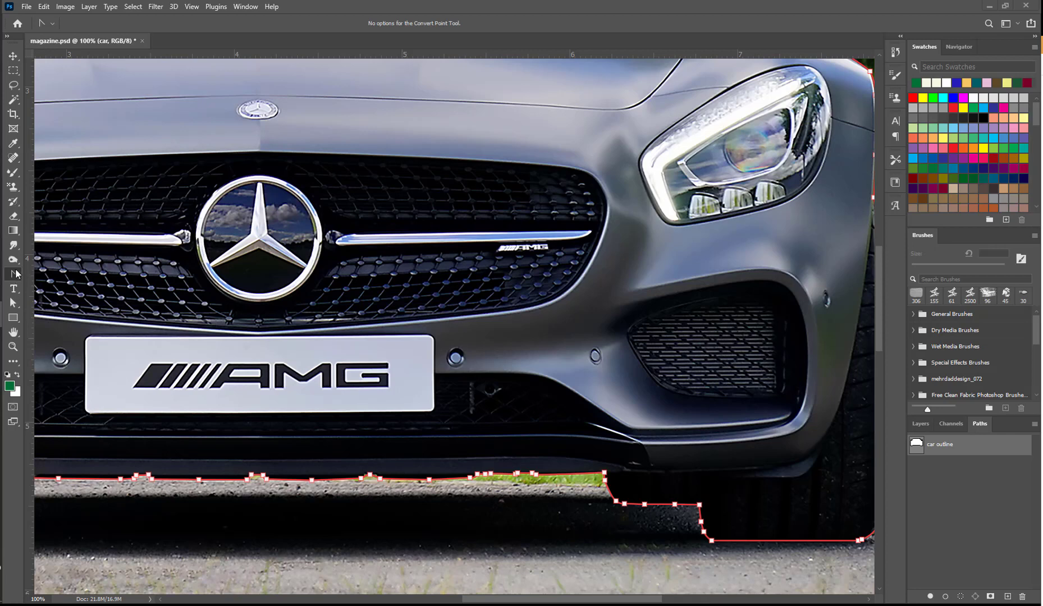
Check the outline up to the car's roof and save the document
scroll(651, 218, up, 4)
scroll(627, 203, up, 8)
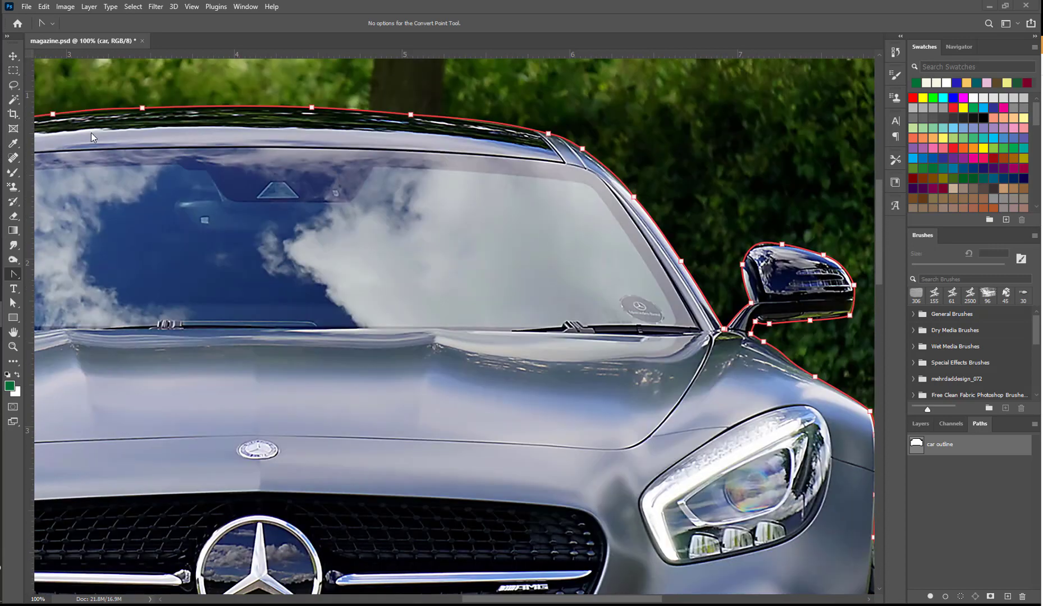
scroll(369, 226, up, 1)
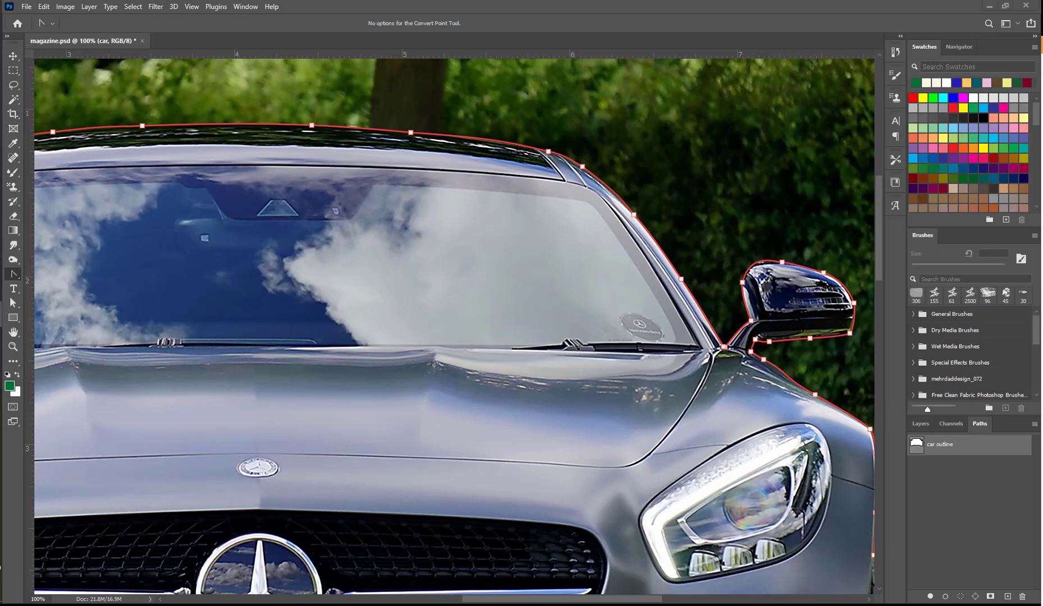
click(26, 8)
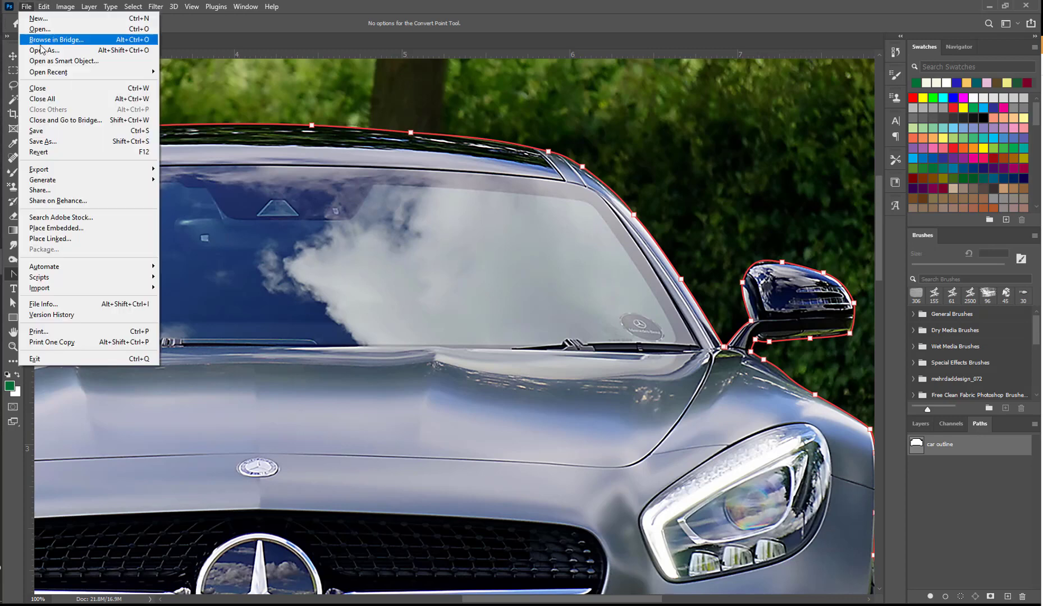
click(42, 131)
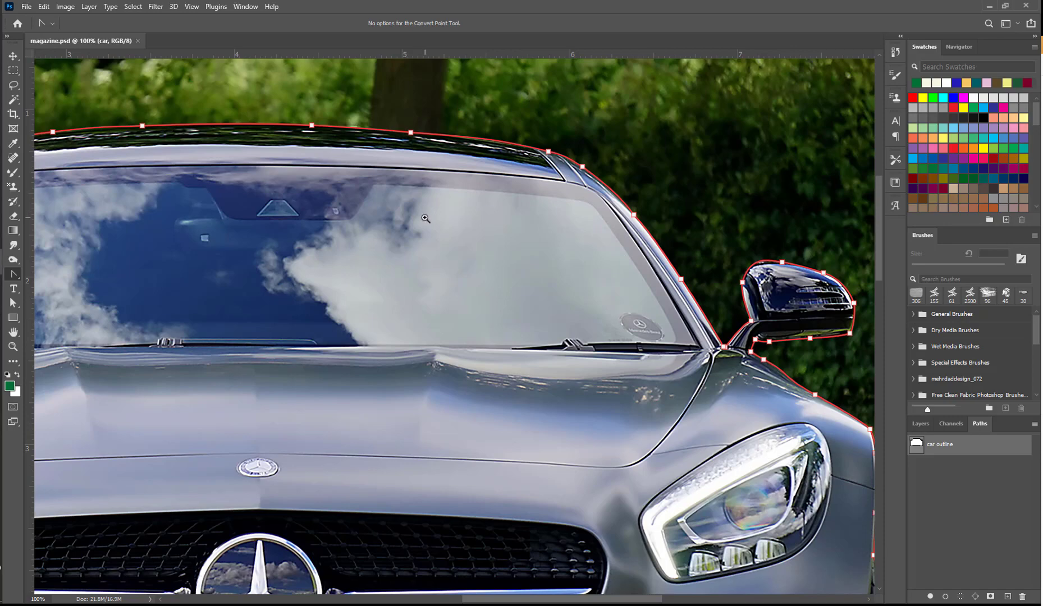
Add a vector mask to the car layer from the current path
ctrl+alt+click(416, 238)
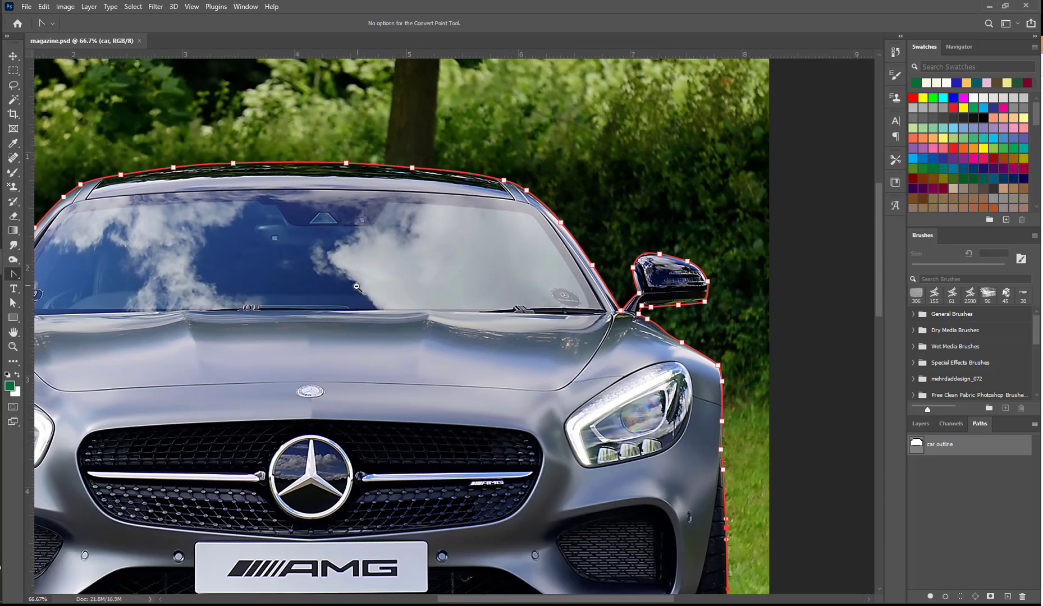
drag(349, 308, 478, 269)
alt+click(433, 269)
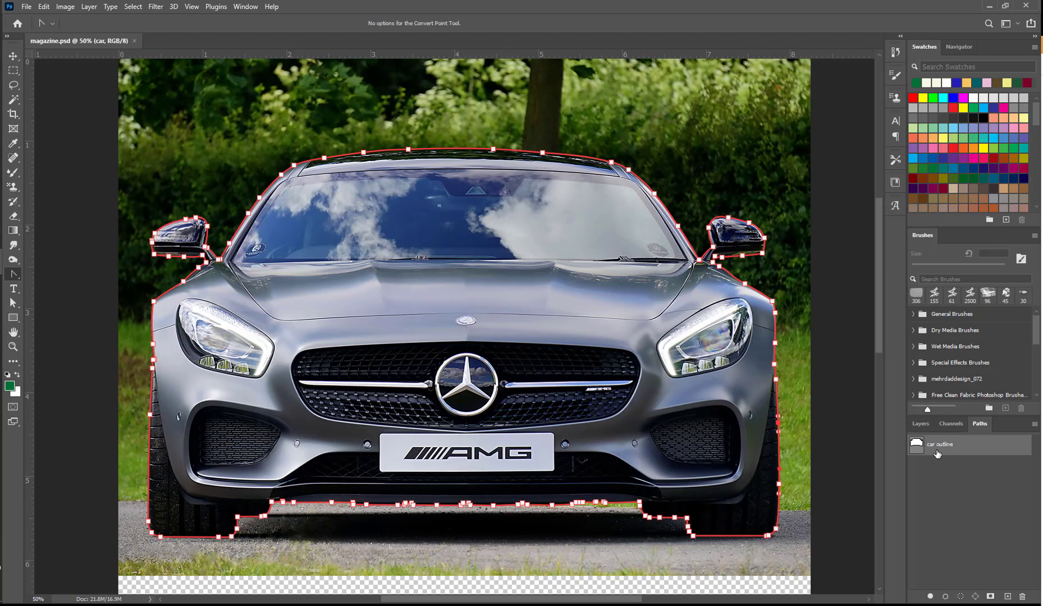
click(921, 424)
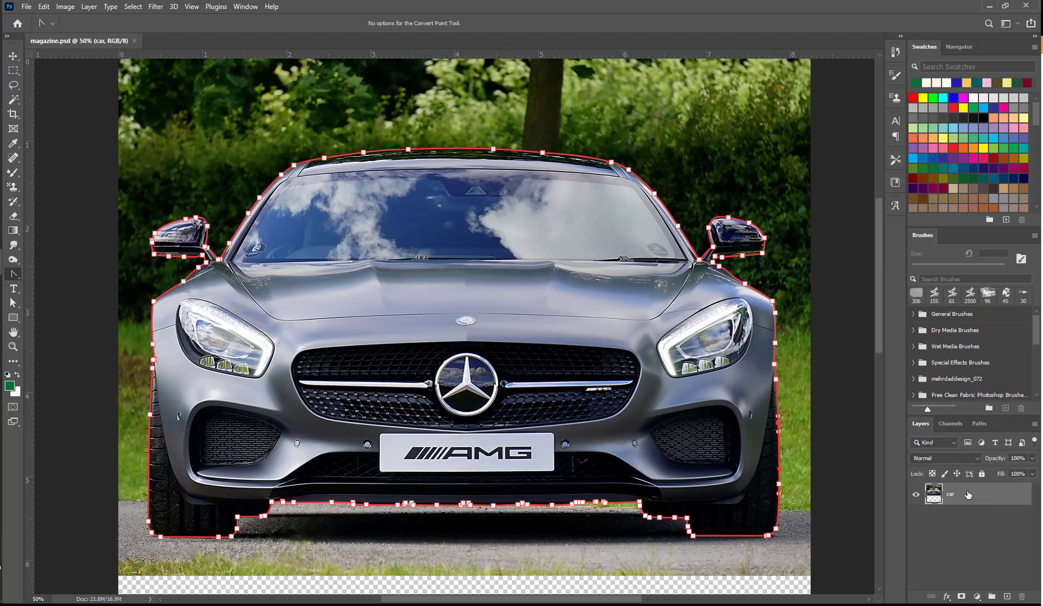
click(90, 6)
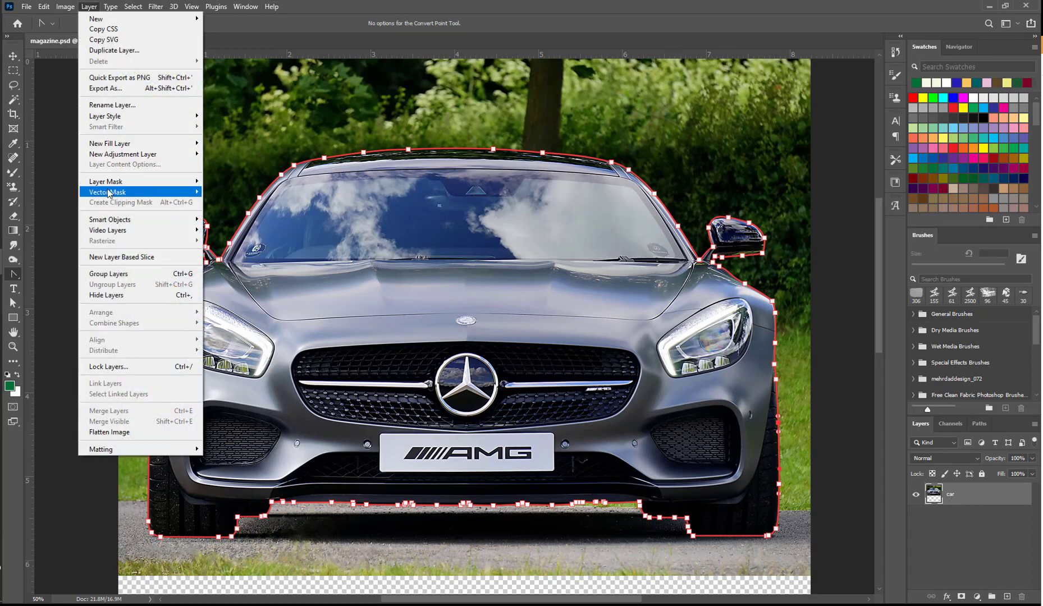
mouse_move(111, 192)
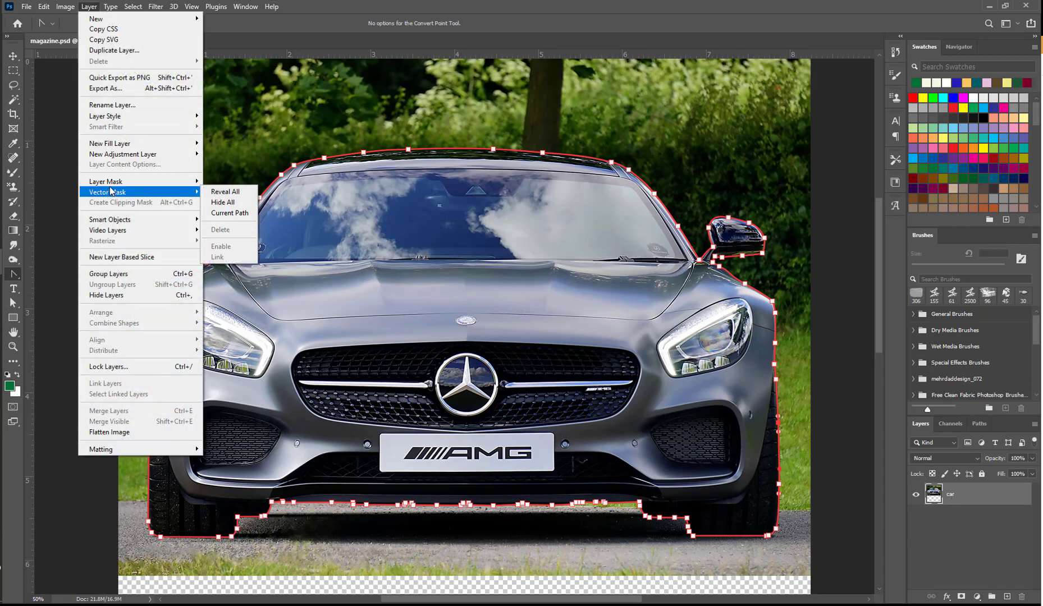
click(236, 213)
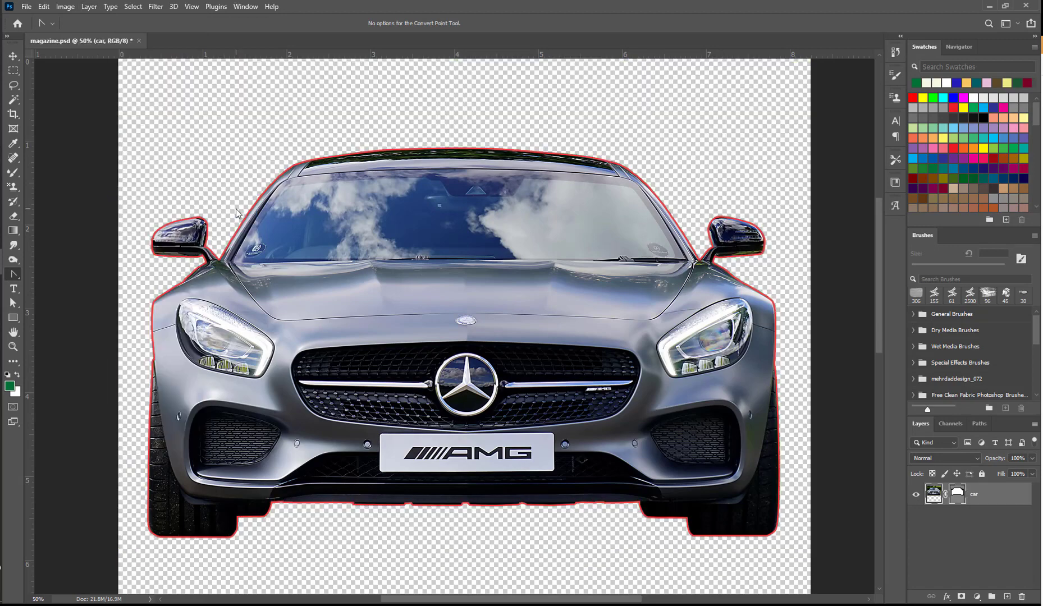
Examine the car layer's vector mask path beside the saved car outline, and the document's color channels
click(979, 424)
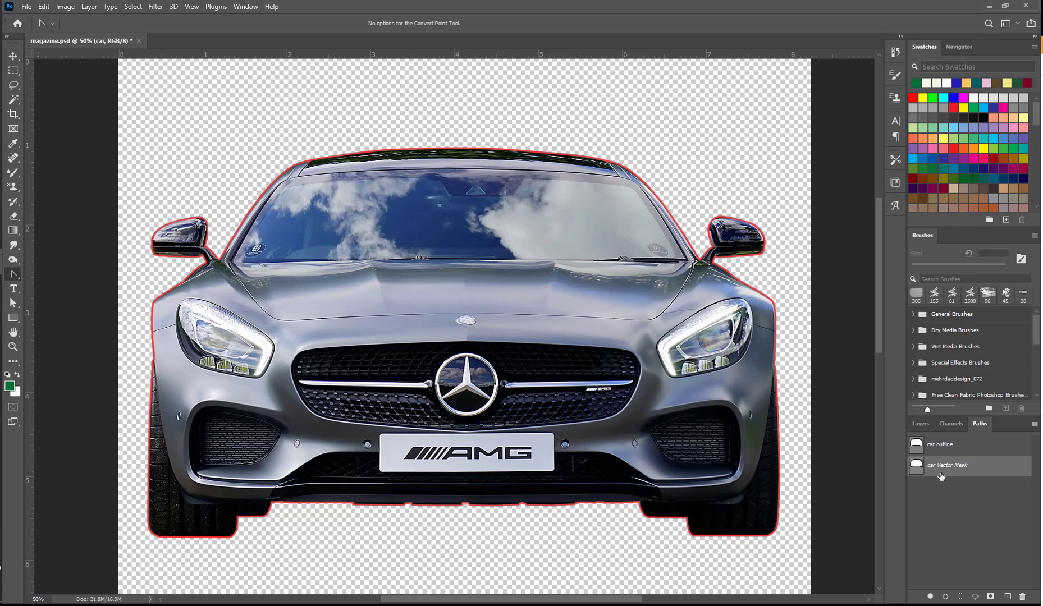
click(952, 425)
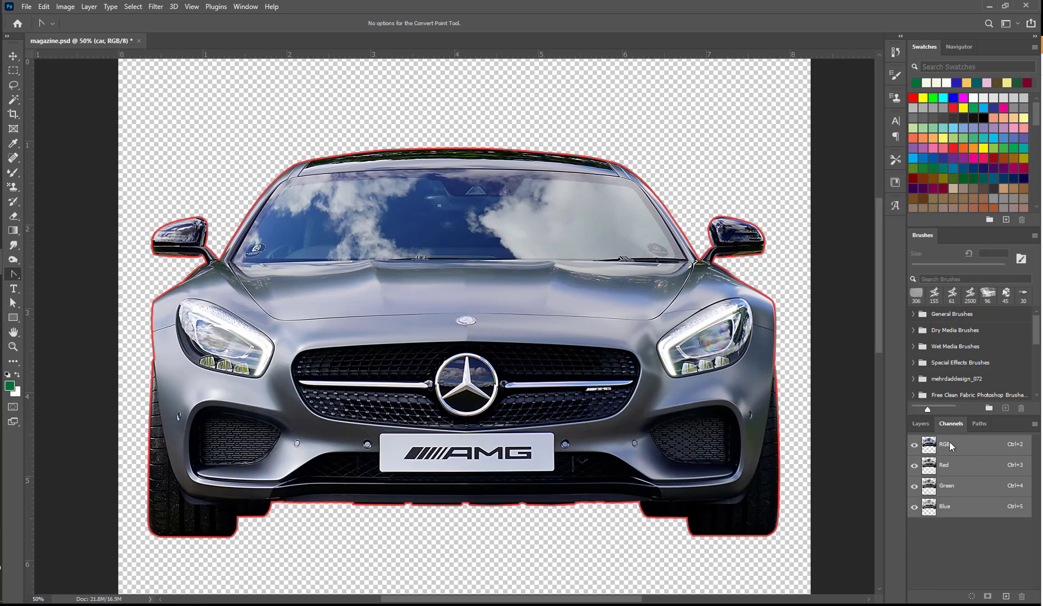
click(979, 425)
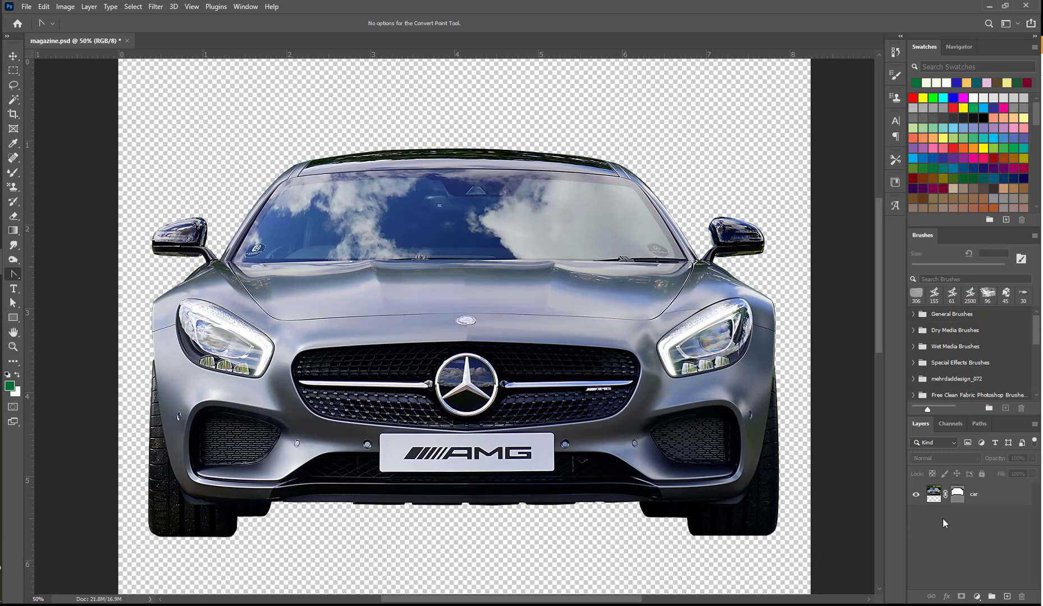
Hide the car layer and activate the Rounded Rectangle tool in Shape mode
click(916, 494)
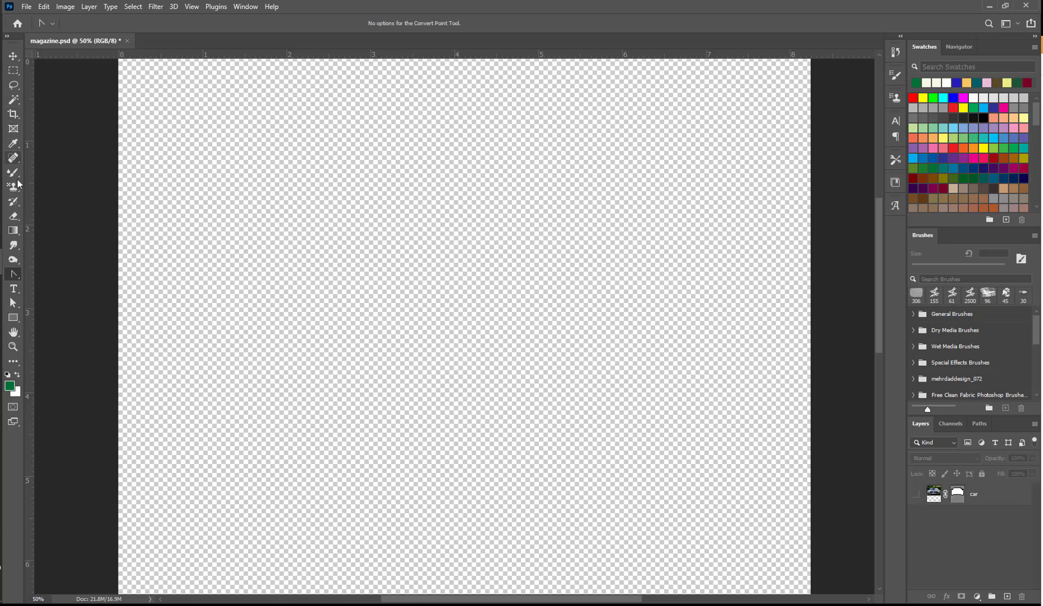
click(14, 318)
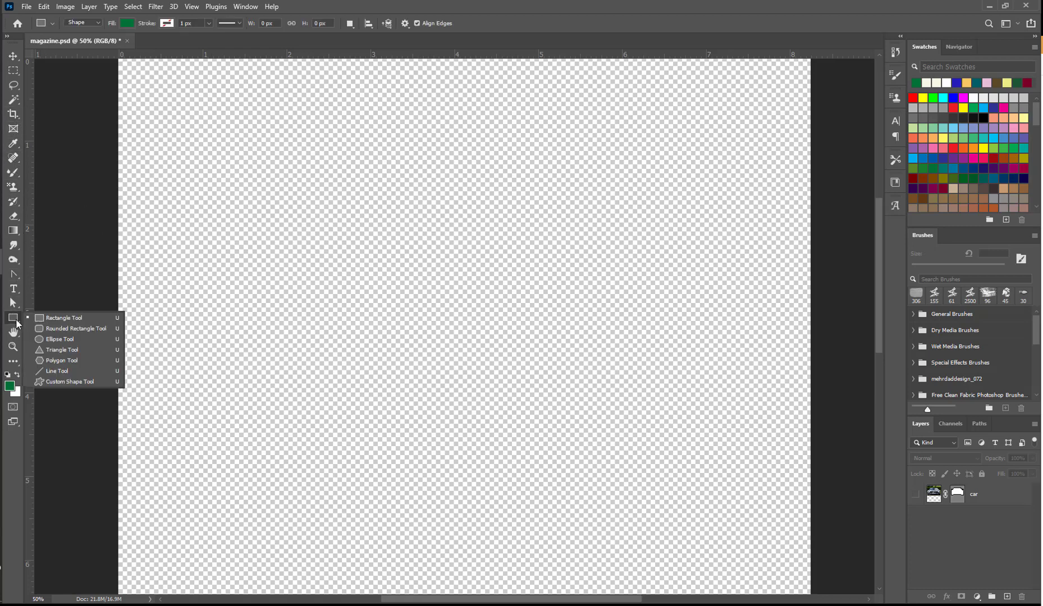
click(56, 328)
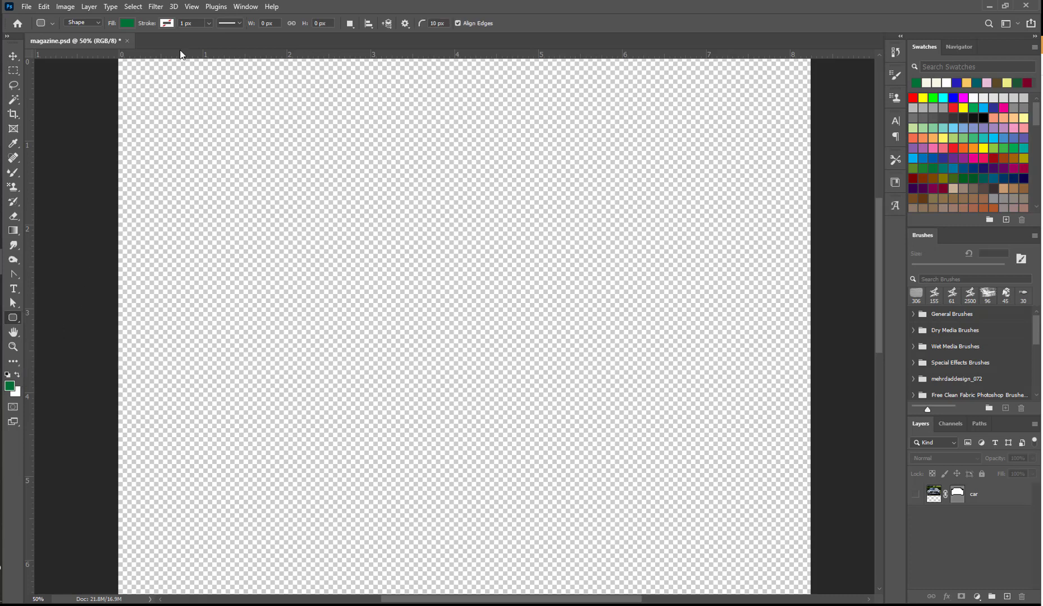
click(99, 21)
click(99, 21)
Set the shape fill to the CMYK Blue swatch from the CMYK swatch group and open the stroke options
click(128, 25)
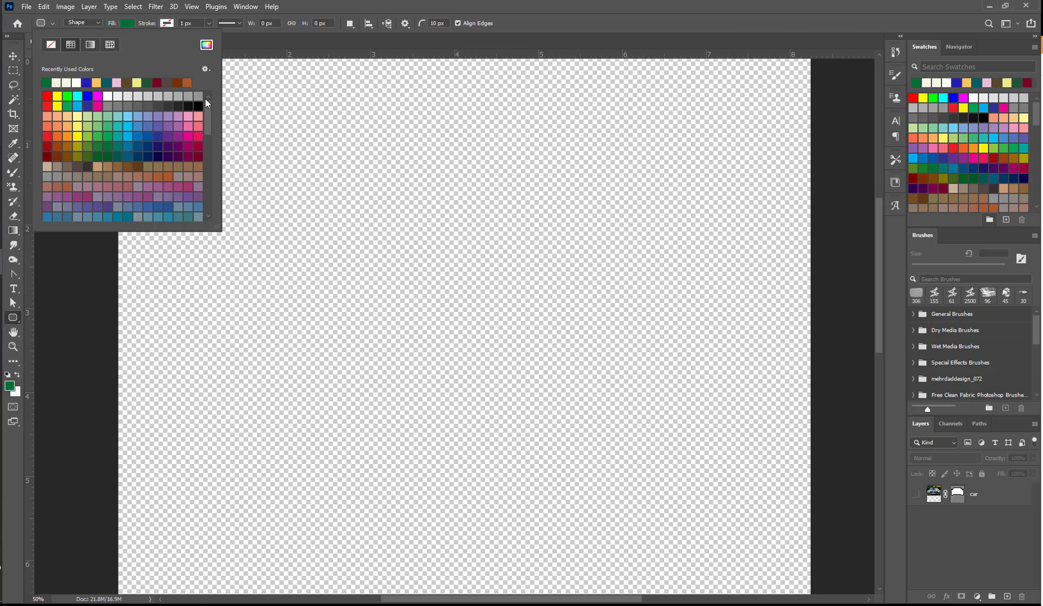
drag(206, 113, 208, 179)
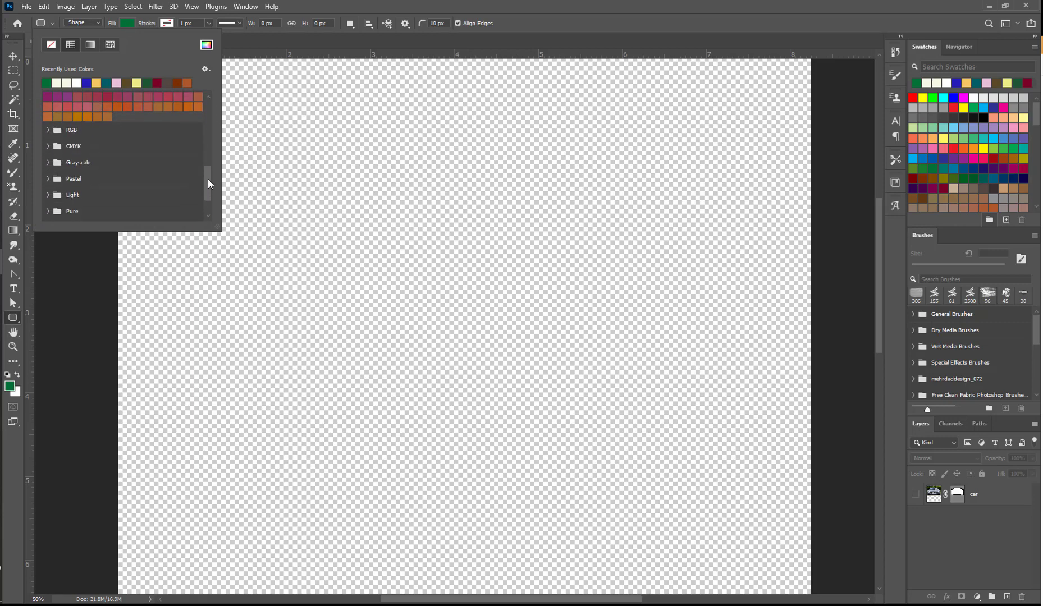
click(49, 143)
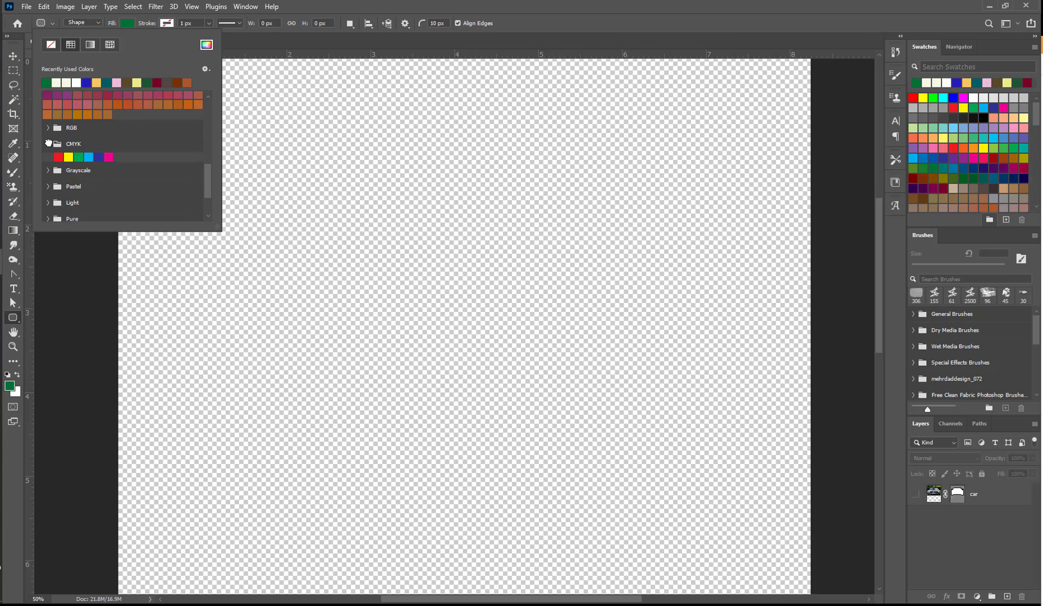
click(99, 158)
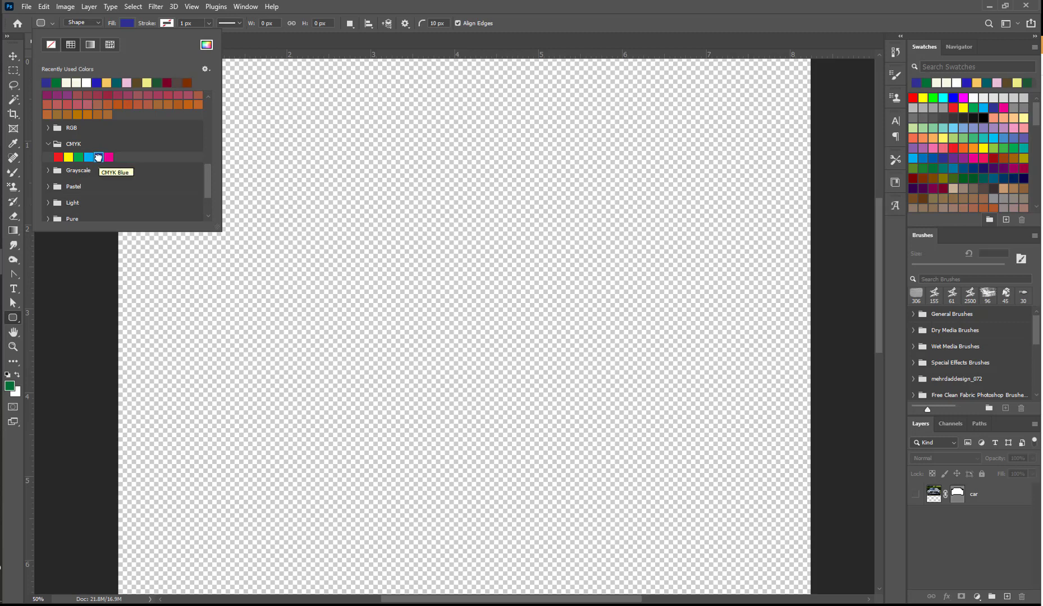
click(167, 23)
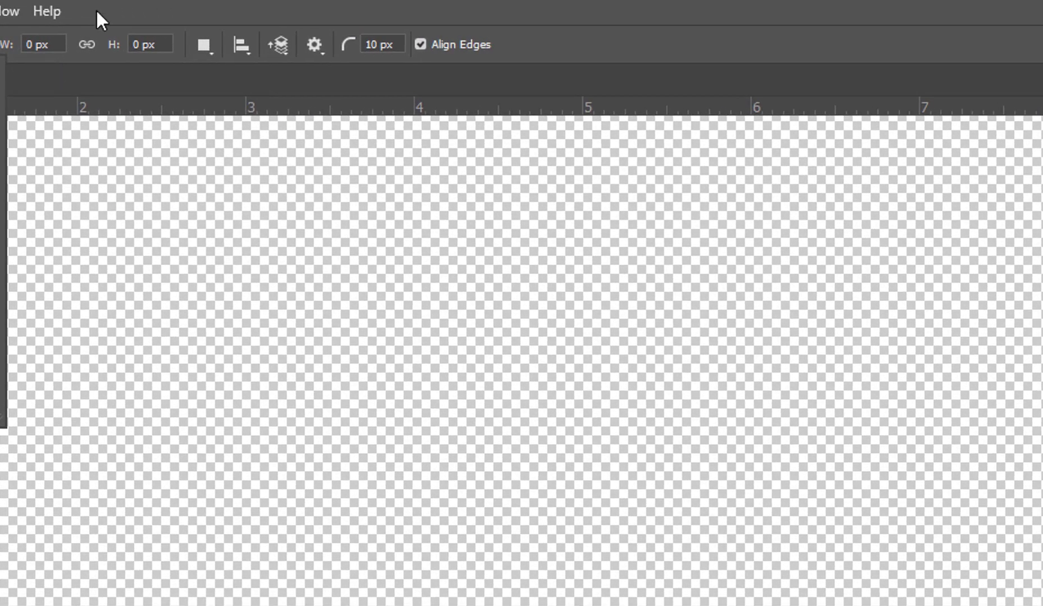
Draw a rounded rectangle about 510 × 780 px with a 50 px corner radius near the page's upper right corner
click(383, 44)
drag(397, 44, 360, 44)
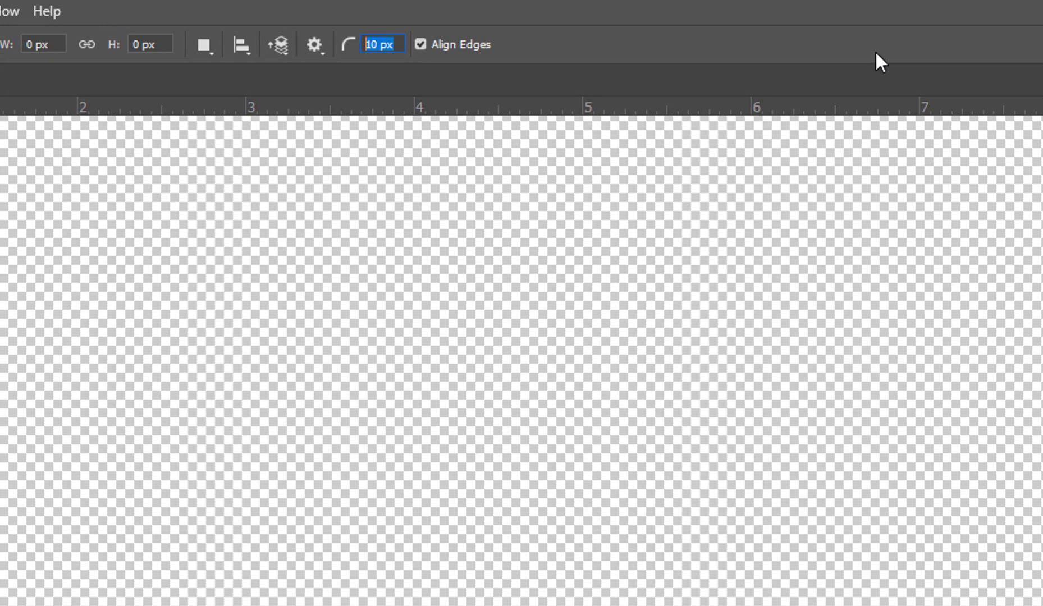
text(50)
key(Tab)
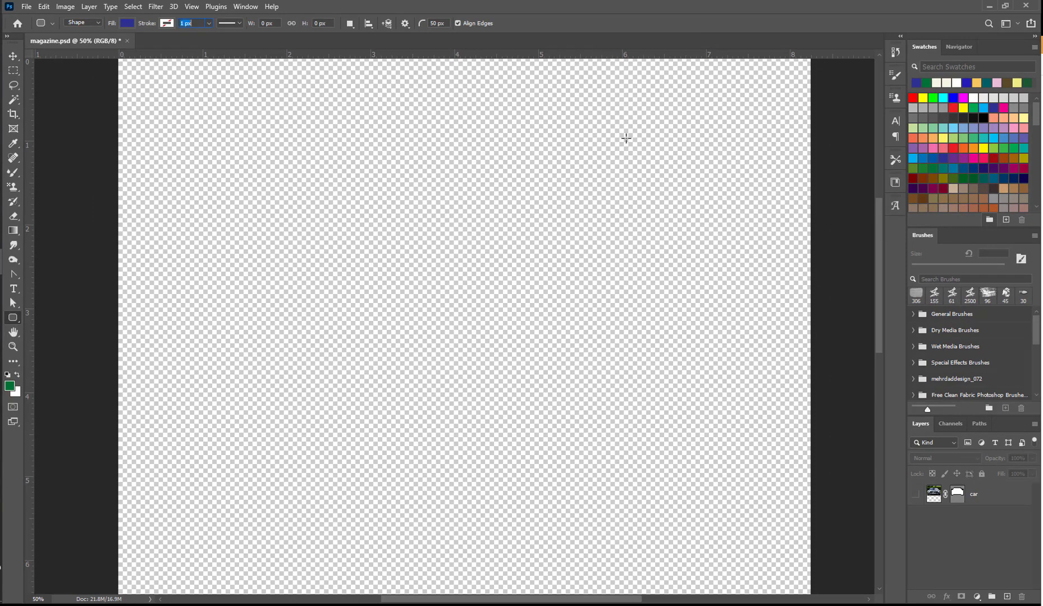
ctrl+click(660, 140)
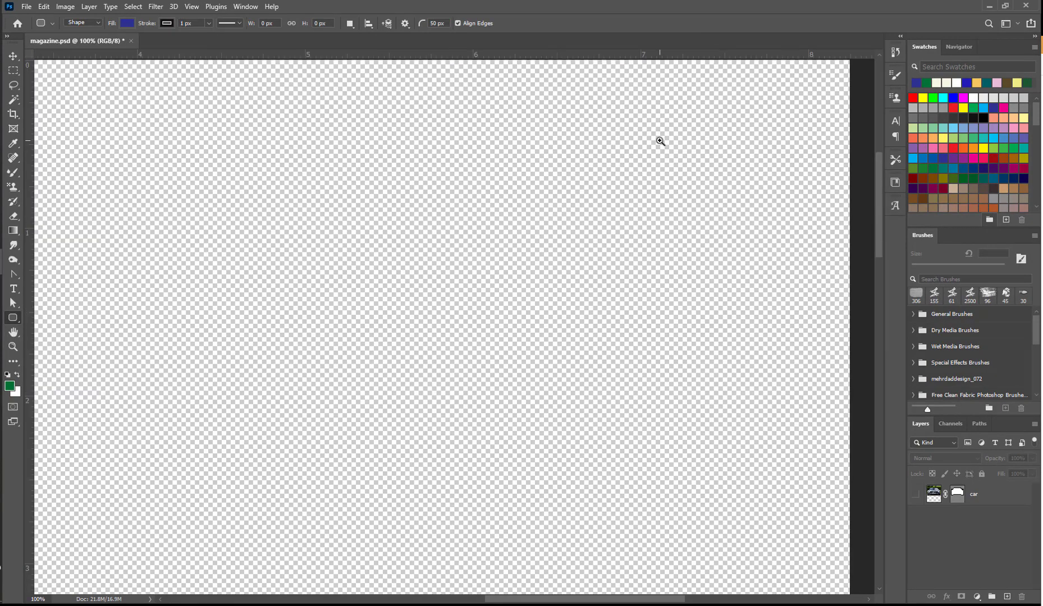
ctrl+alt+click(666, 138)
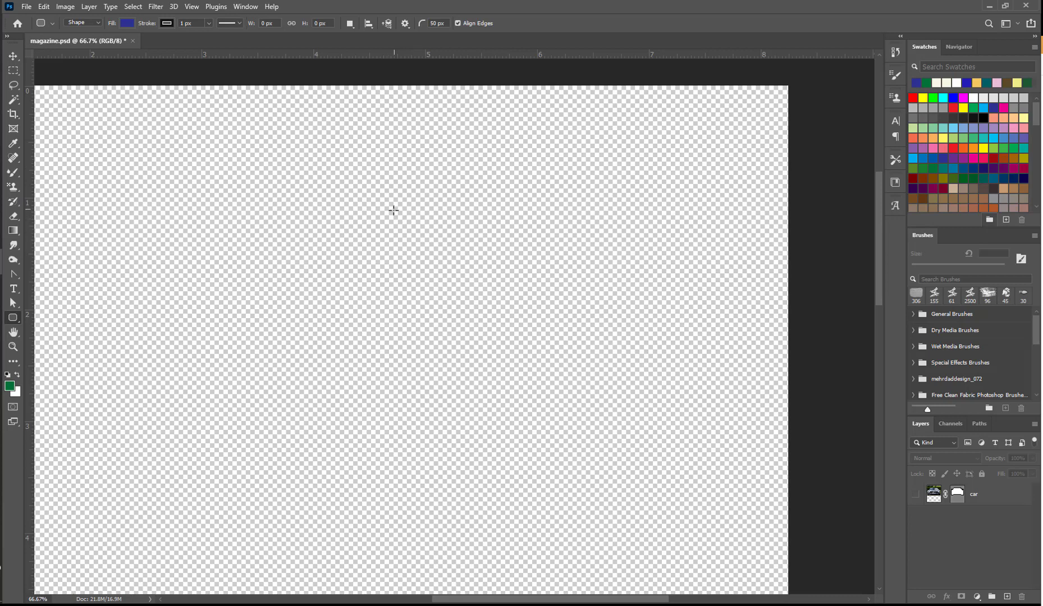
drag(545, 129, 735, 419)
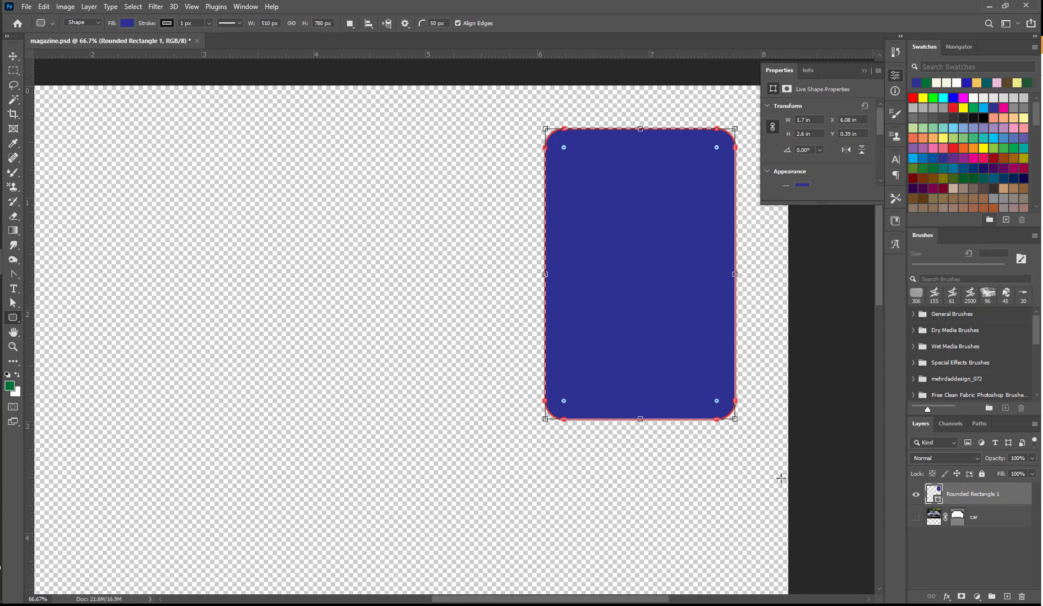
click(972, 551)
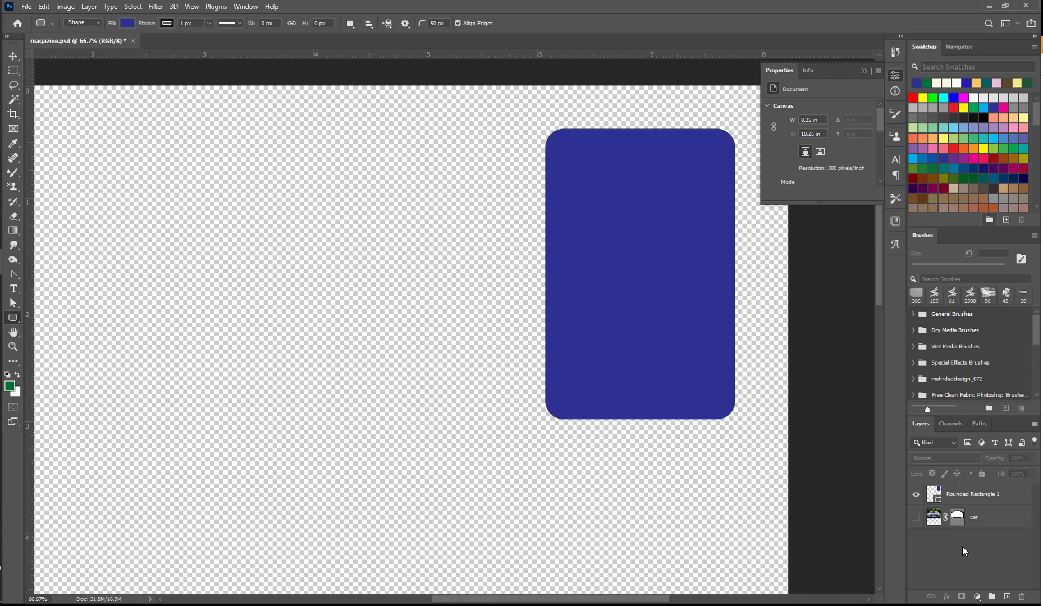
Resize the blue rounded rectangle to 500 px wide and 1230 px high
click(967, 495)
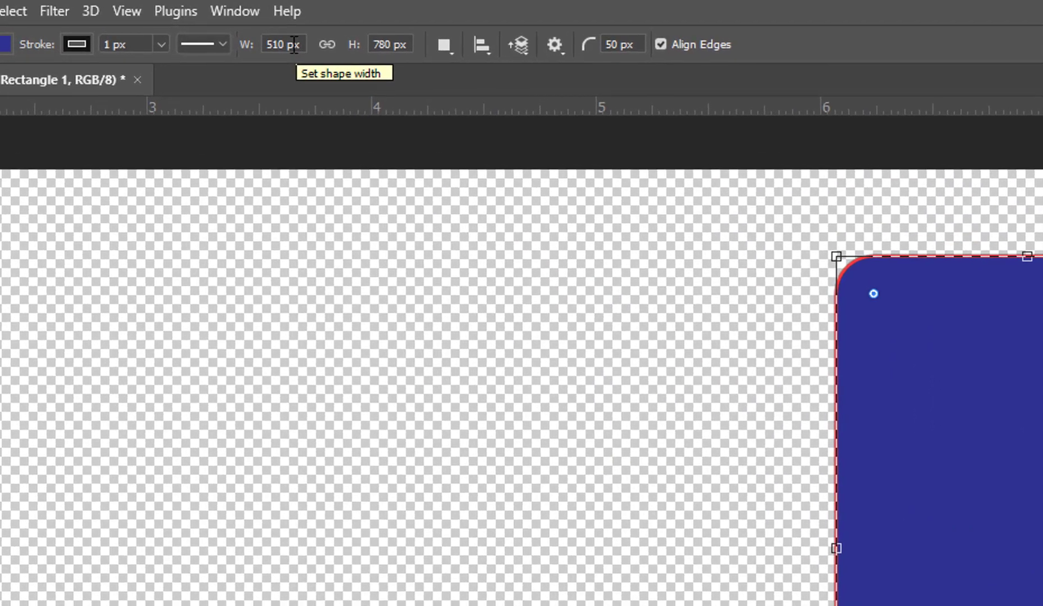
click(270, 44)
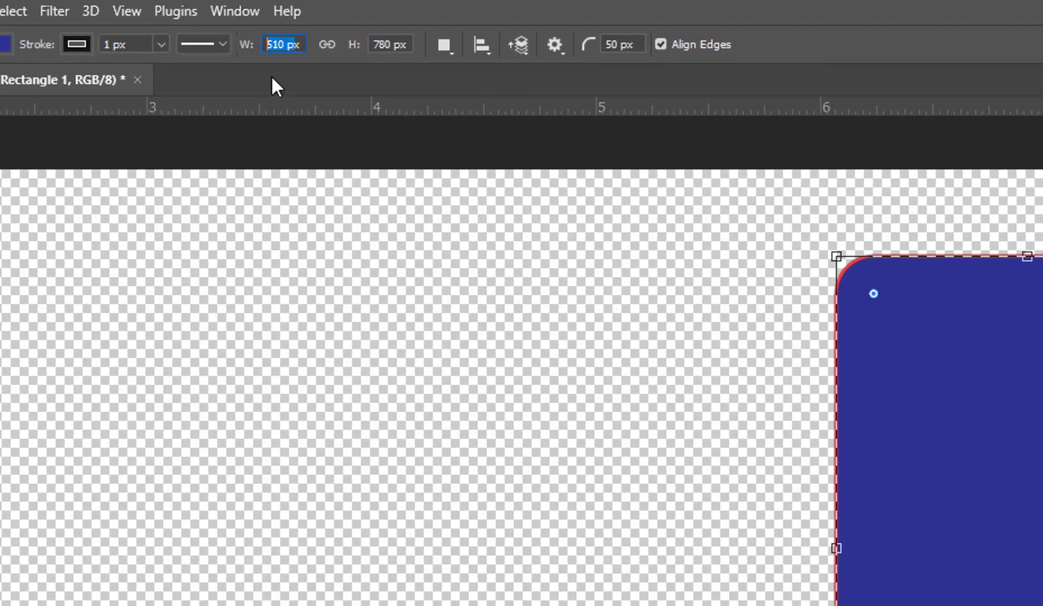
text(500 px)
key(Tab)
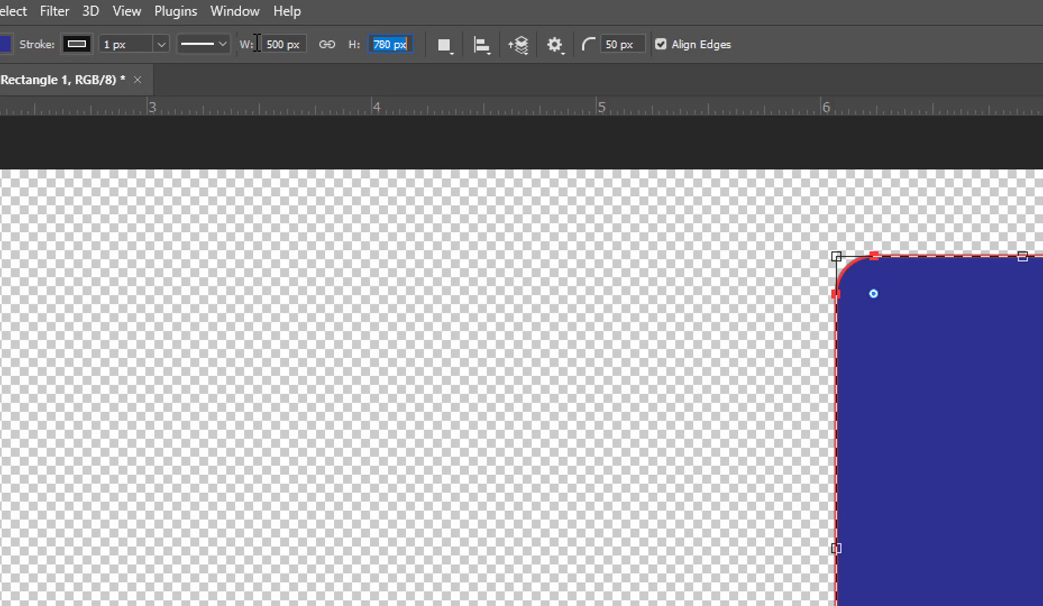
text(1230)
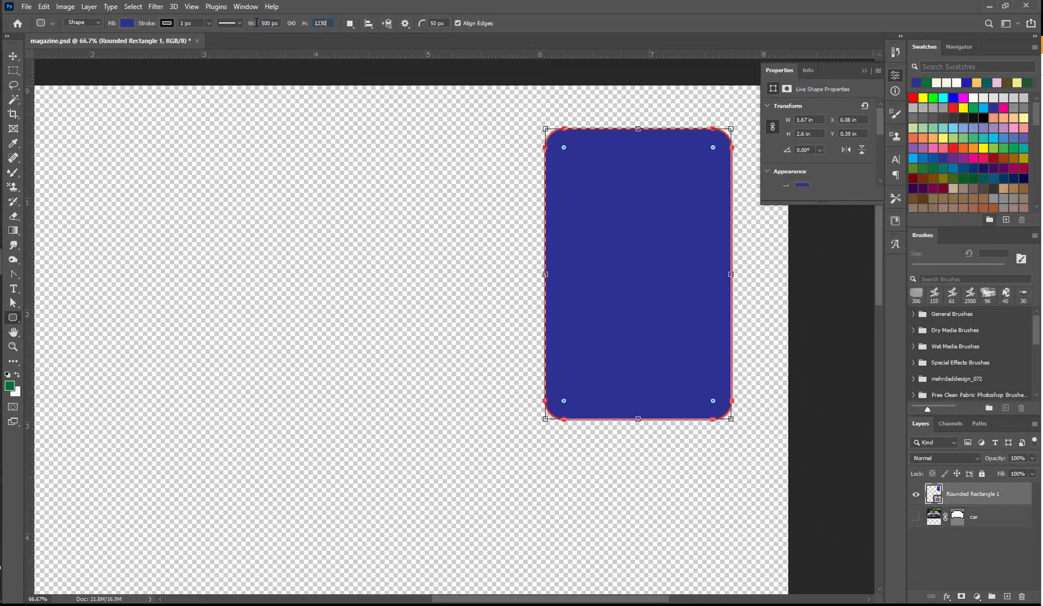
key(Return)
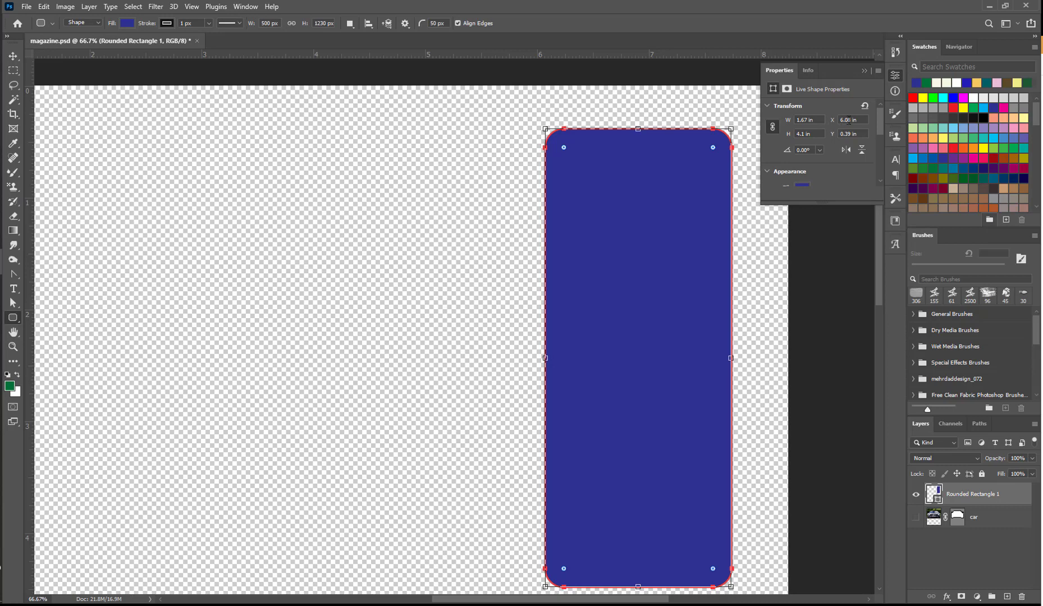
Position the blue rounded rectangle at X 1865 px and Y 0
drag(858, 121, 835, 121)
text(1865 px)
key(Return)
drag(823, 204, 824, 362)
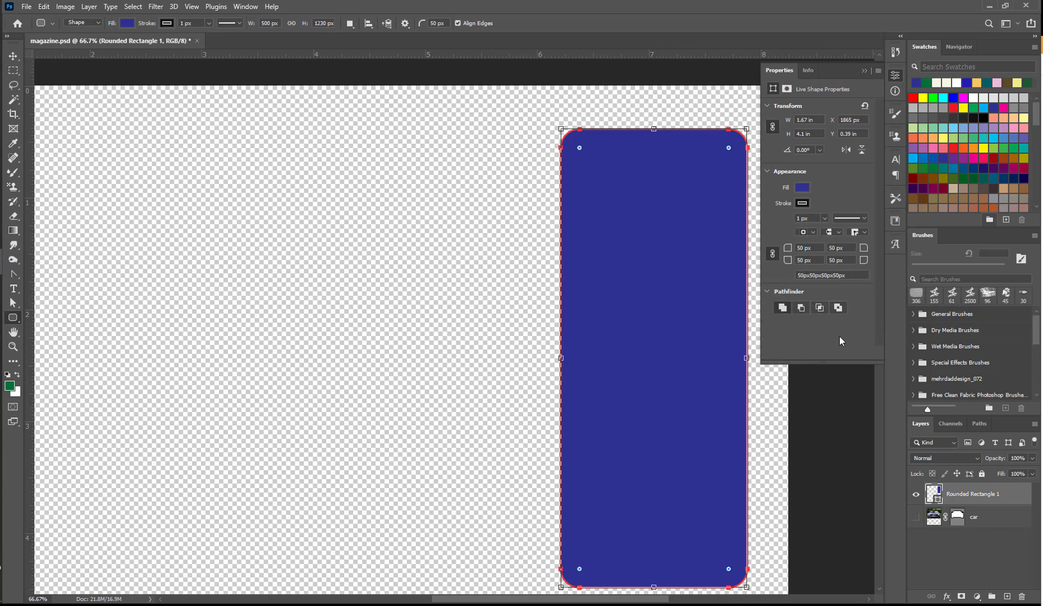
click(860, 134)
text(0)
key(Return)
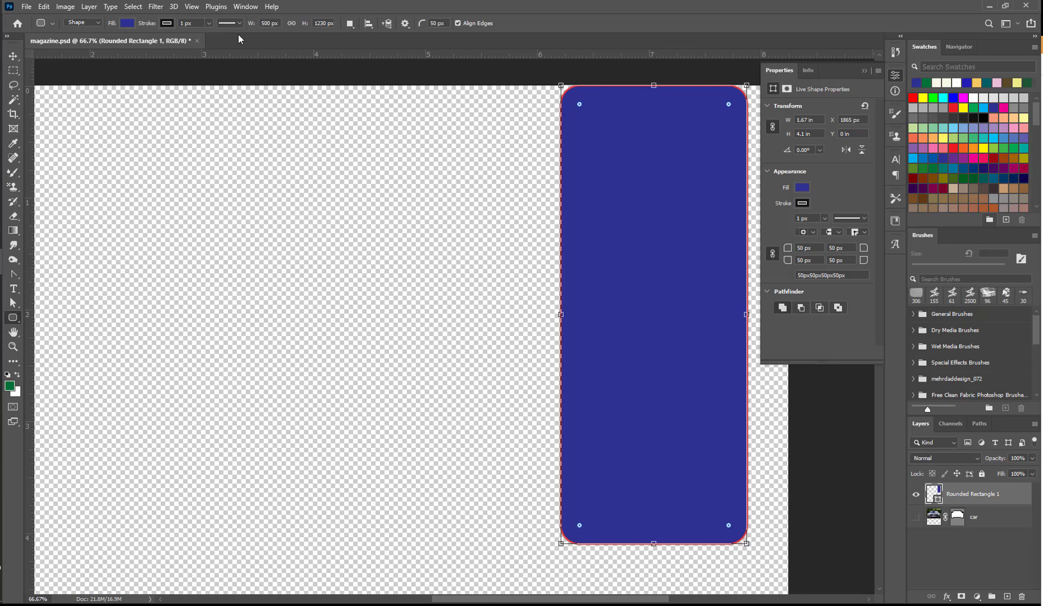
Subtract a rounded rectangle of about 250 × 228 px from the upper part of the blue shape
click(350, 23)
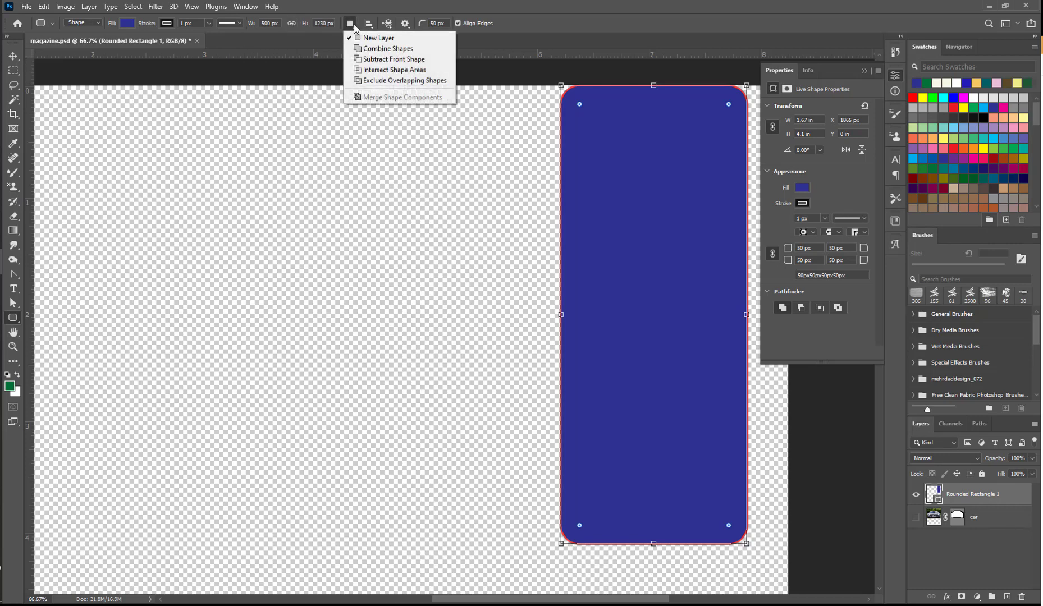
click(363, 60)
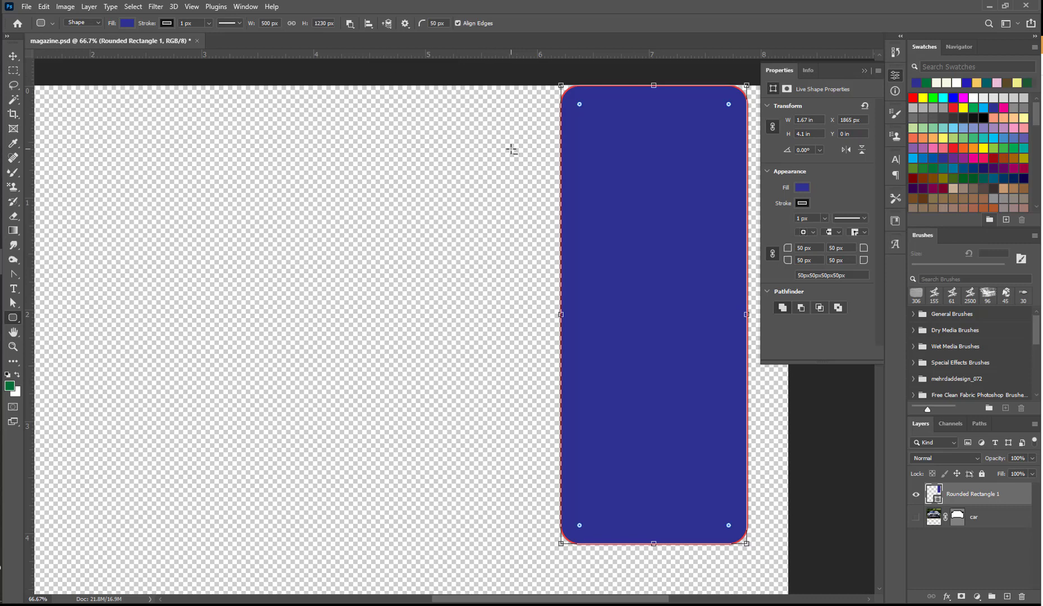
drag(609, 120, 703, 205)
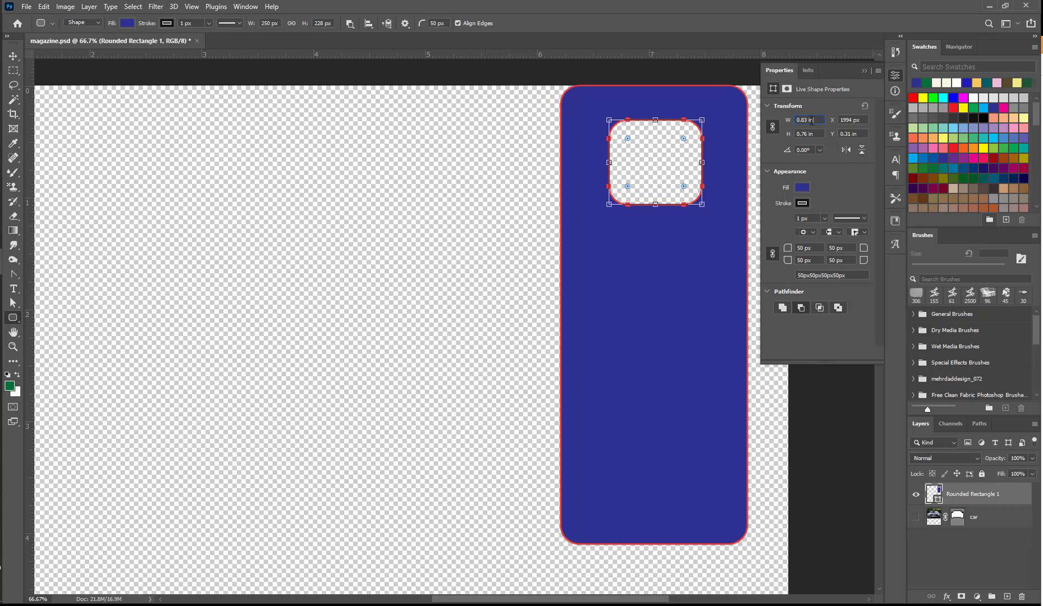
Scale the cutout with linked proportions by setting its width to 300 px, followed by its height to 300 px
click(811, 120)
text(300 px)
key(Tab)
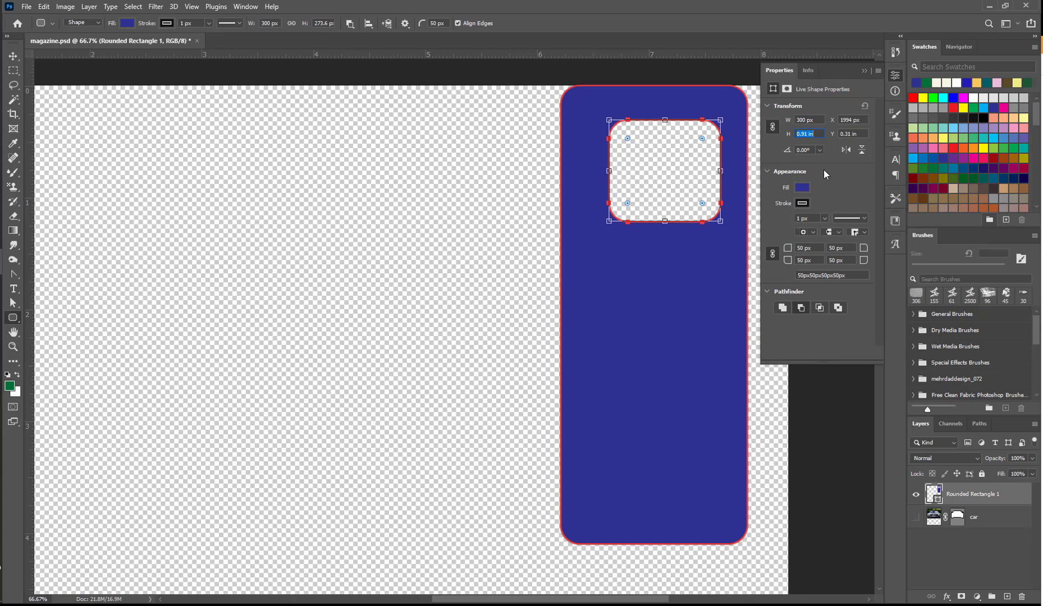
text(300)
key(Return)
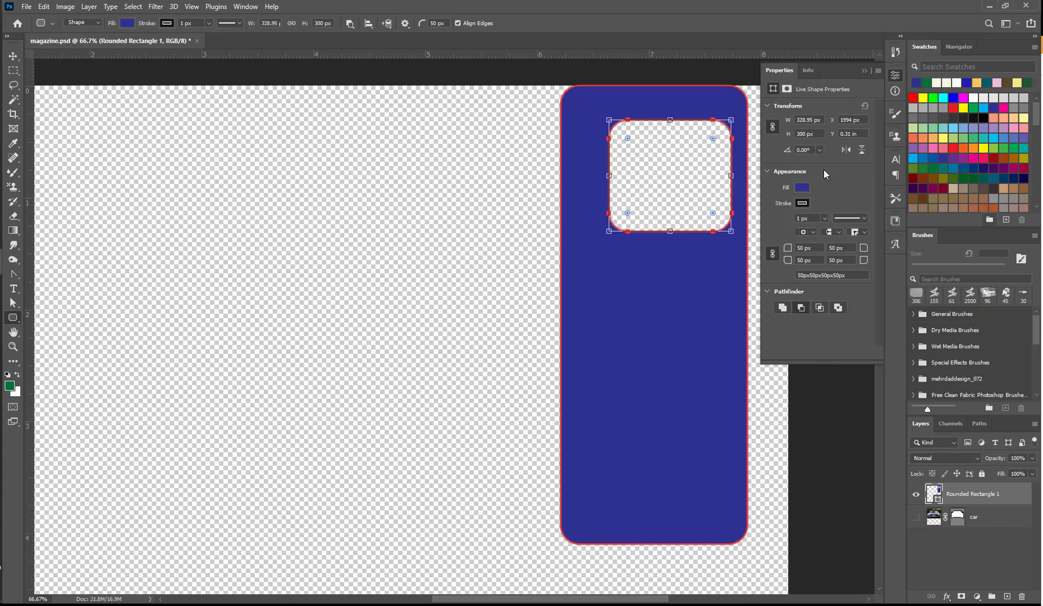
Position the cutout at X 1965 px and Y 135 px
click(833, 120)
key(Tab)
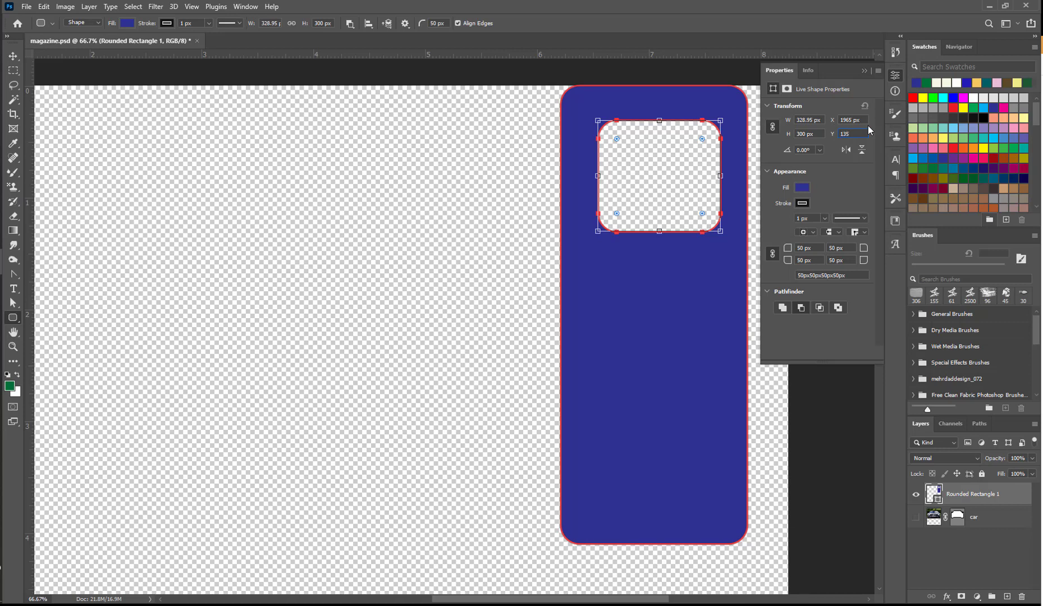
key(Return)
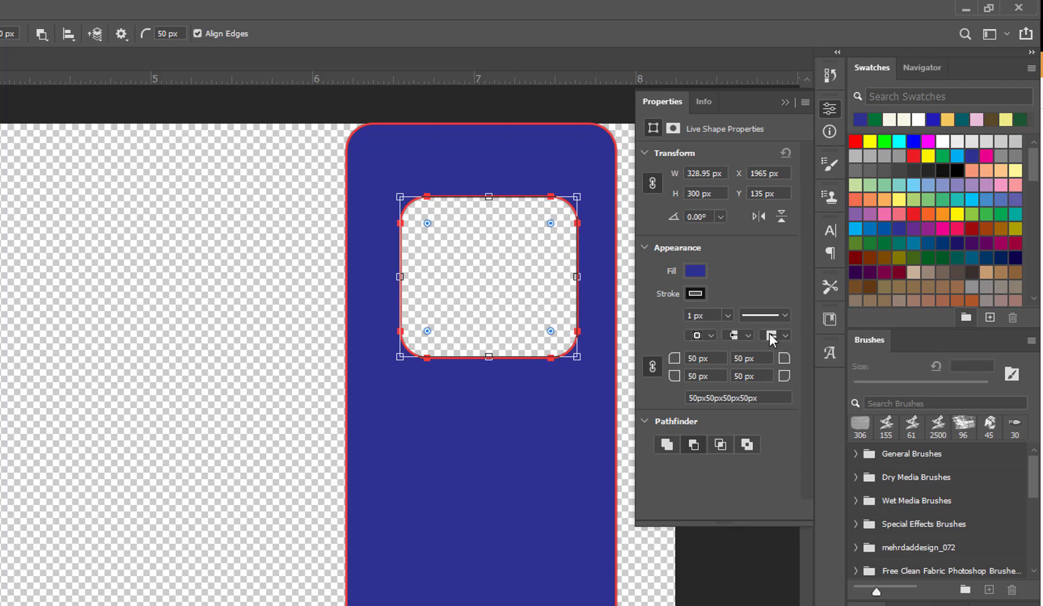
Set all four corner radii of the cutout to 10 px
click(652, 371)
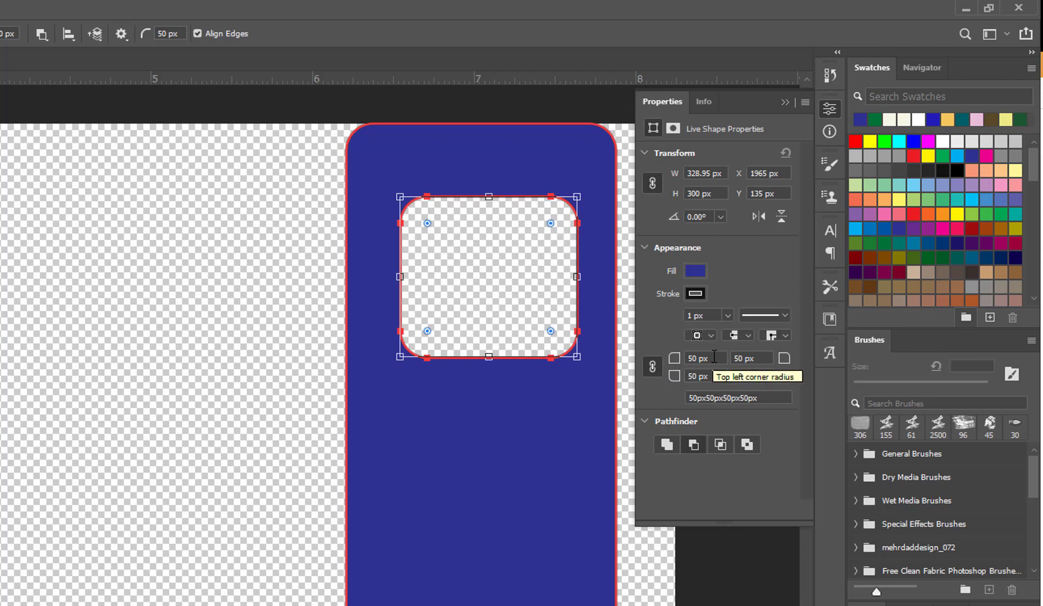
text(10)
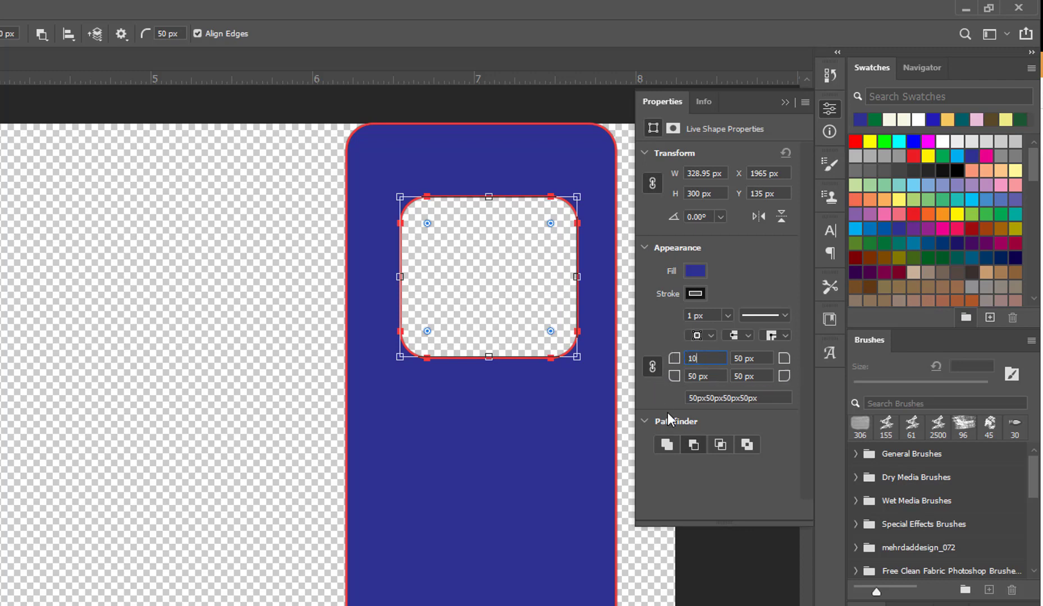
key(Return)
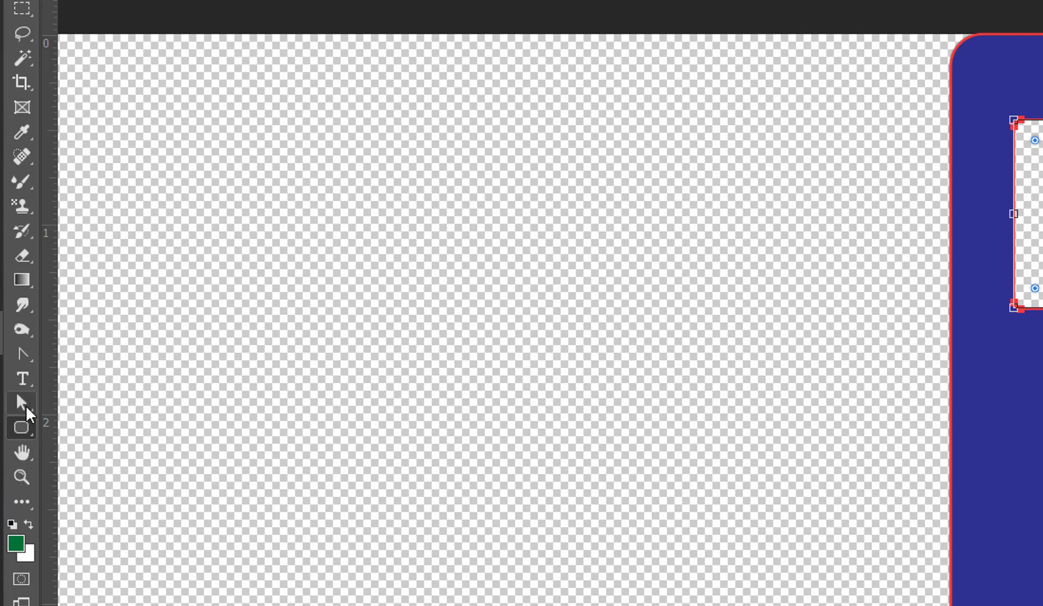
Select the outer blue rectangle with the Path Selection tool and set its top left corner radius to 0 with the radii unlinked
click(25, 405)
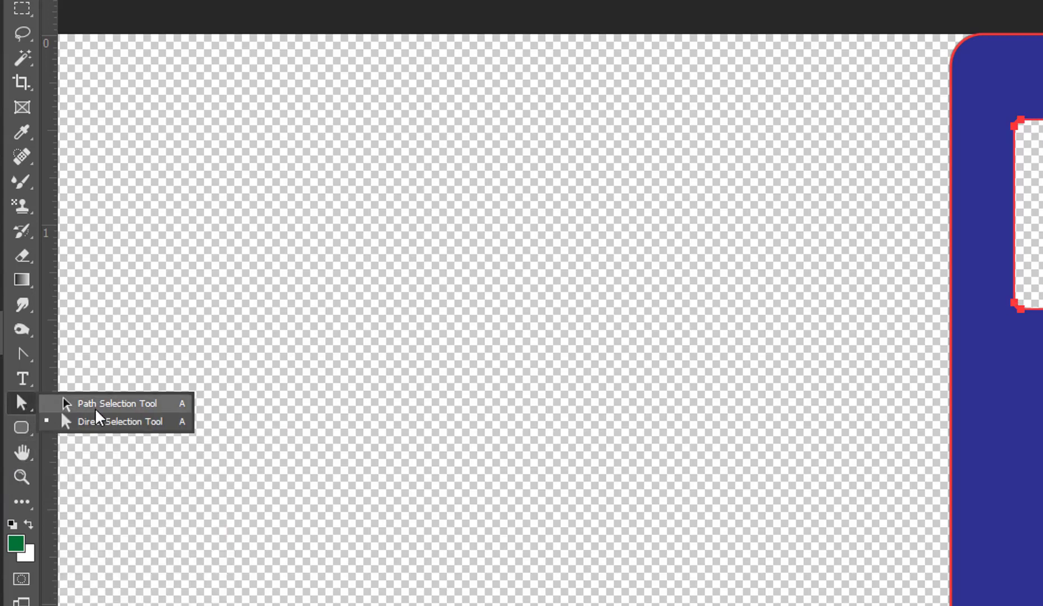
click(63, 403)
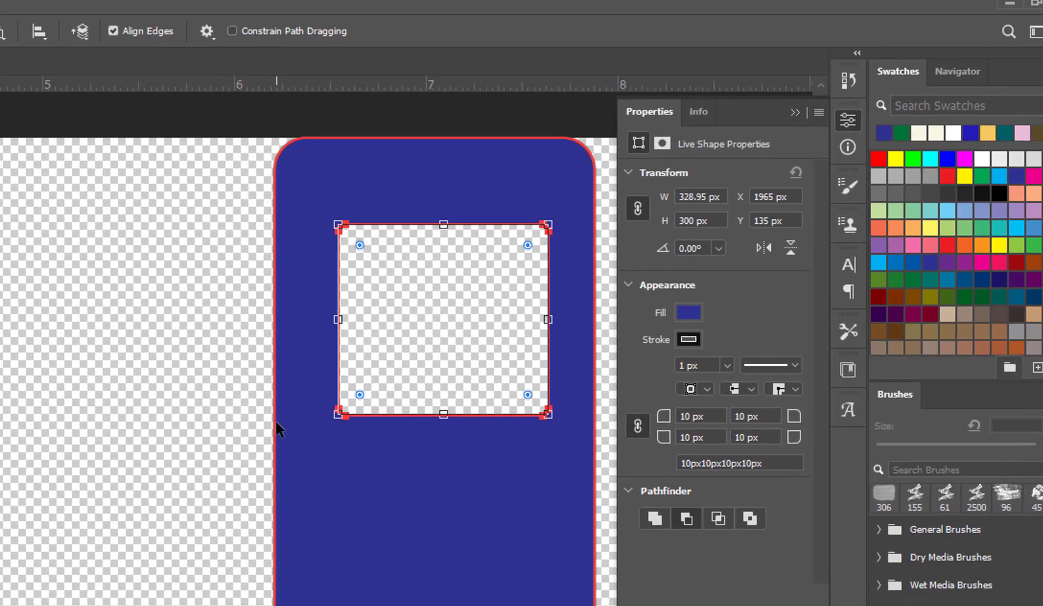
click(276, 424)
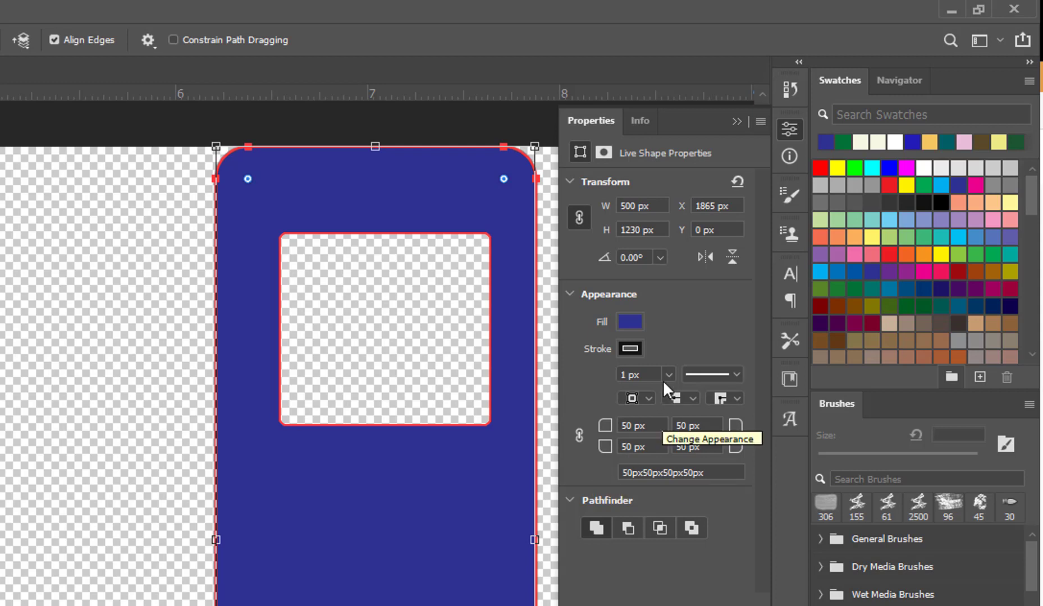
double_click(640, 425)
key(ctrl+a)
text(0)
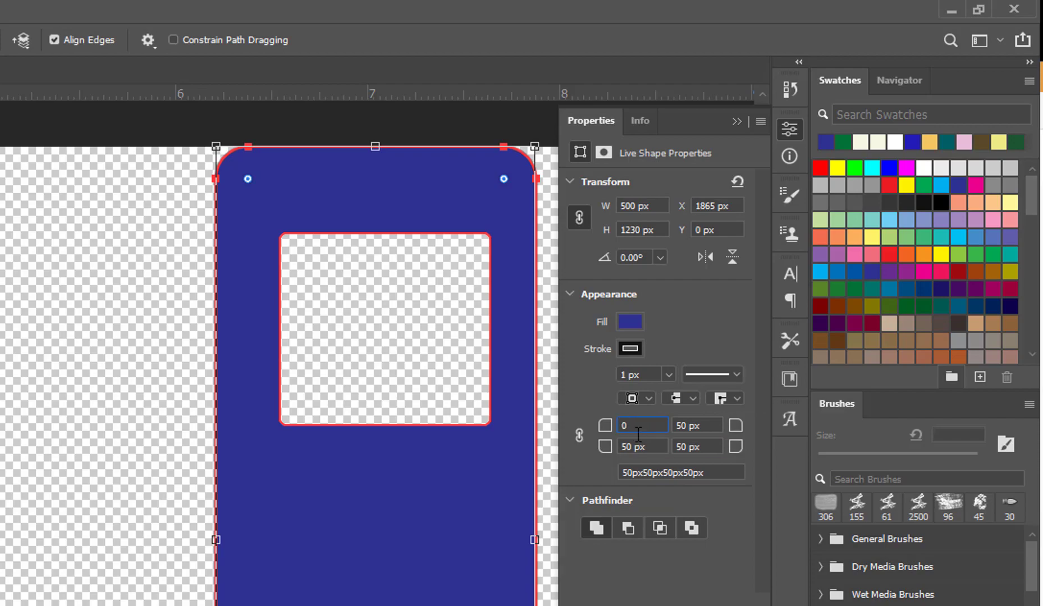